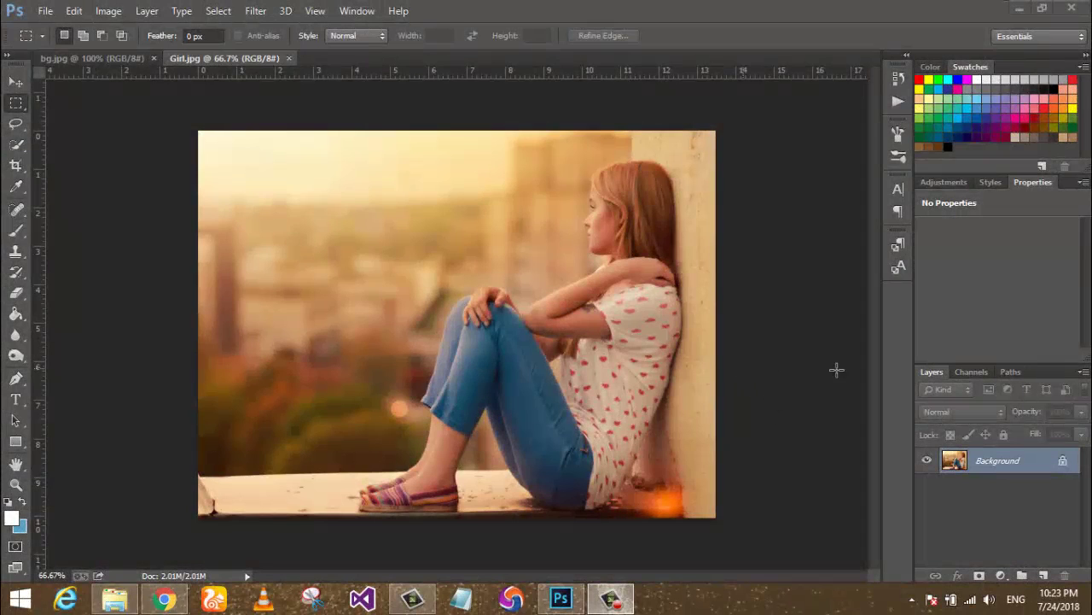
# Glance at bg.jpg, then convert Girl.jpg's locked Background into an editable Layer 0.
pyautogui.click(125, 57)
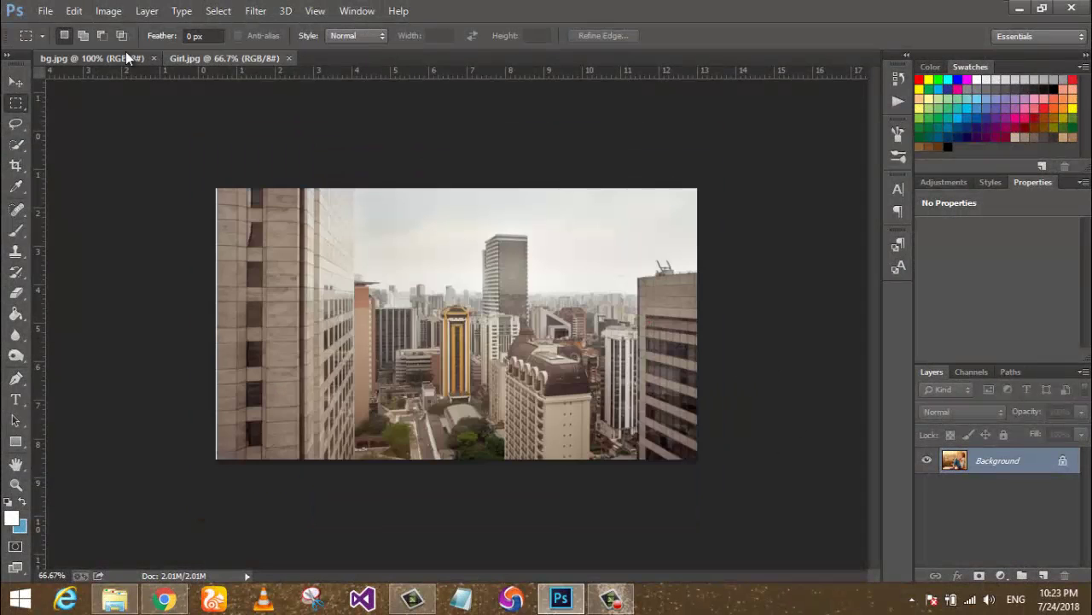
pyautogui.press('v')
pyautogui.click(190, 57)
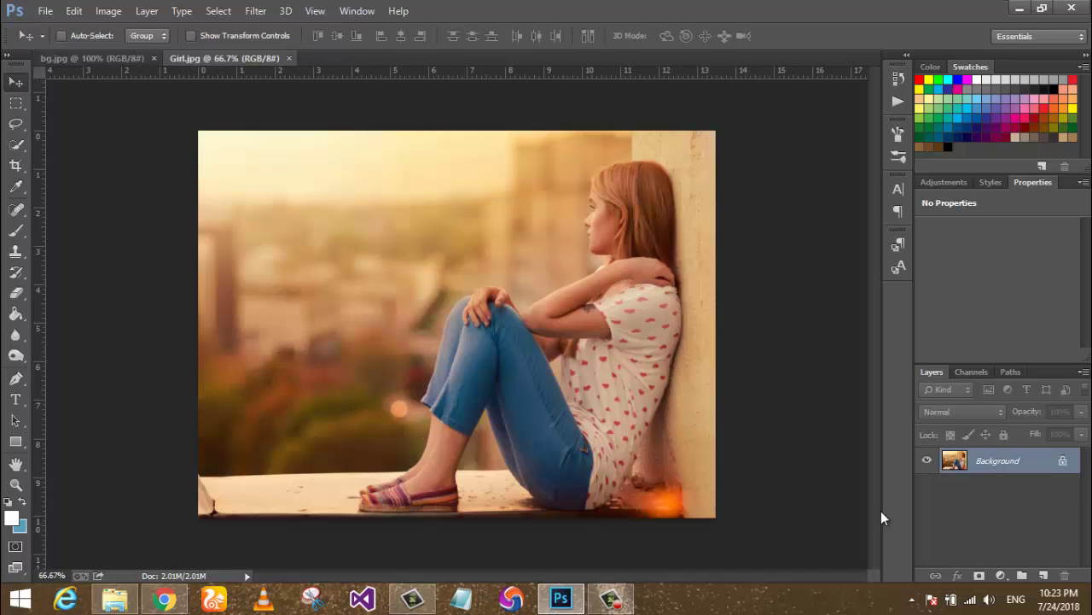
pyautogui.doubleClick(1063, 461)
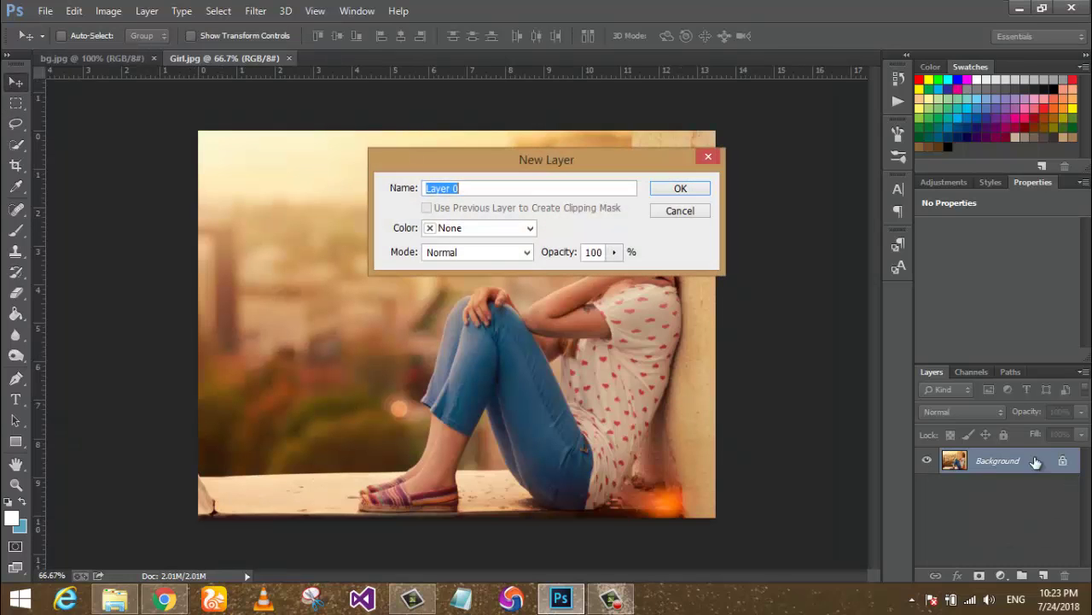
pyautogui.click(674, 190)
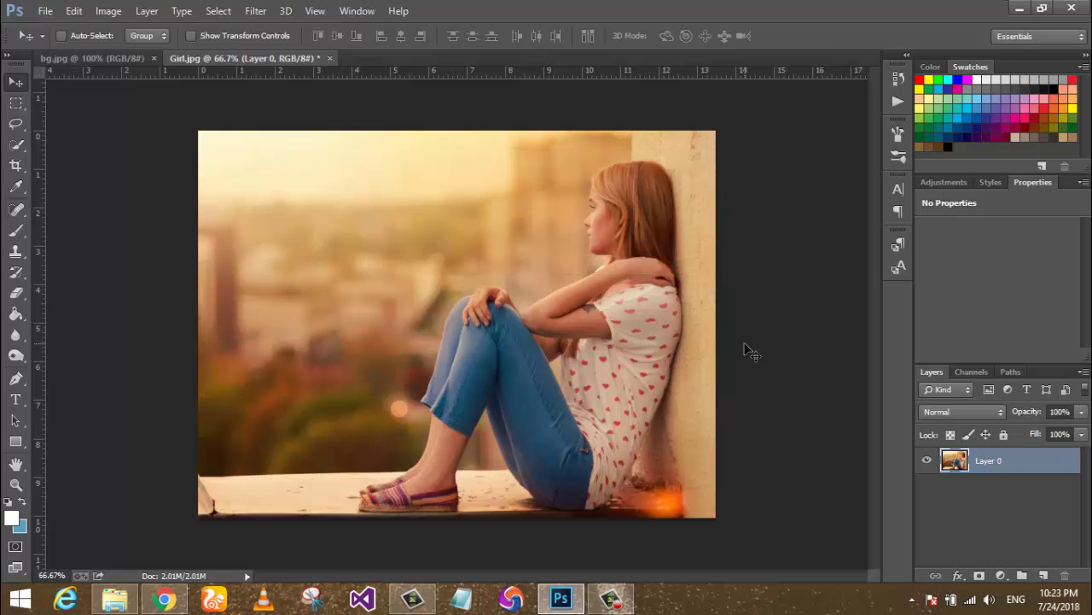
# Quick-select the ledge, the wall strip beside the girl, and her jeans, legs and front knee.
pyautogui.click(17, 147)
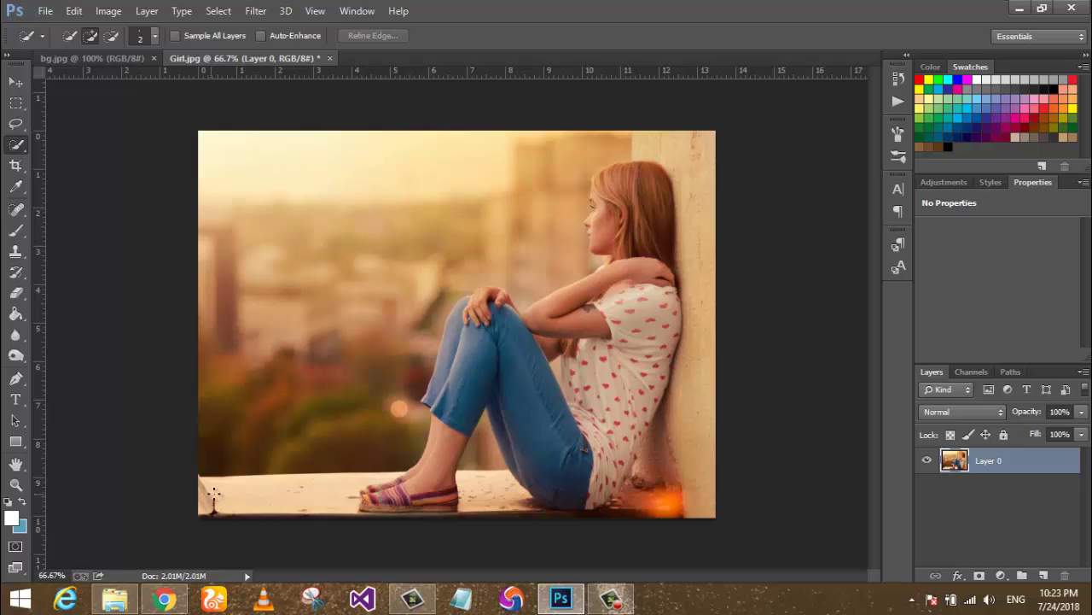
pyautogui.moveTo(259, 491); pyautogui.dragTo(283, 495)
pyautogui.moveTo(214, 508); pyautogui.dragTo(487, 483)
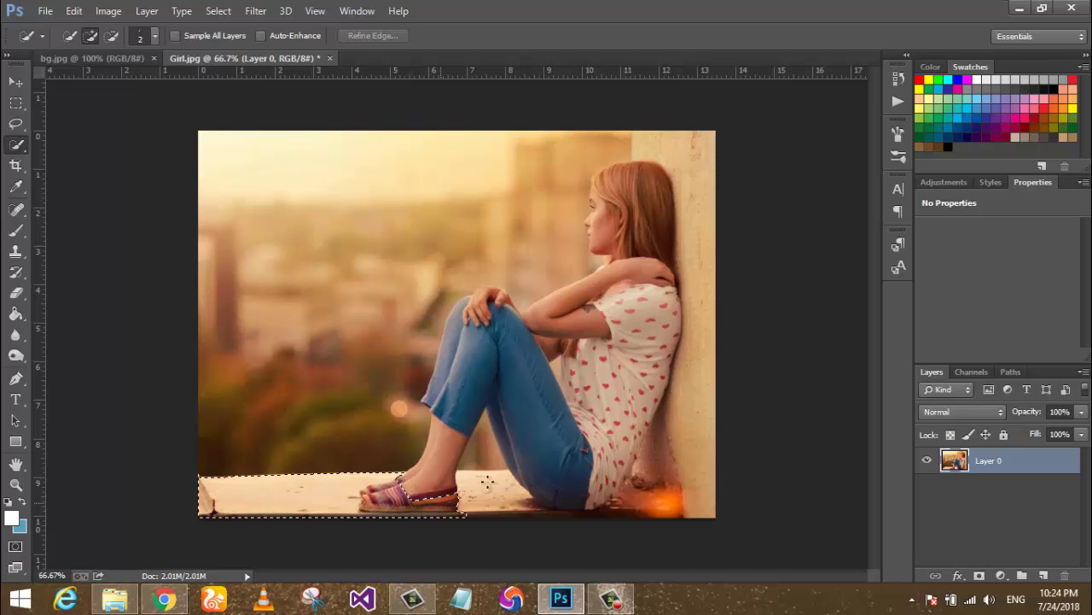
pyautogui.moveTo(580, 487); pyautogui.dragTo(667, 490)
pyautogui.moveTo(690, 411)
pyautogui.mouseDown()
pyautogui.moveTo(690, 139)
pyautogui.moveTo(658, 145)
pyautogui.moveTo(604, 429)
pyautogui.mouseUp()
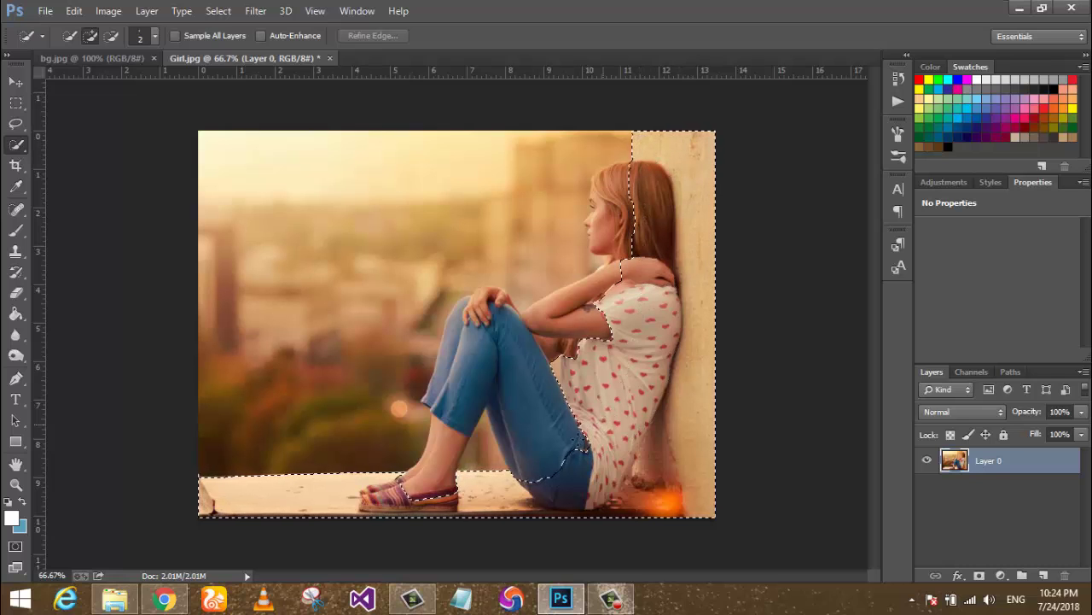
pyautogui.moveTo(605, 428)
pyautogui.mouseDown()
pyautogui.moveTo(537, 427)
pyautogui.moveTo(490, 332)
pyautogui.moveTo(437, 391)
pyautogui.mouseUp()
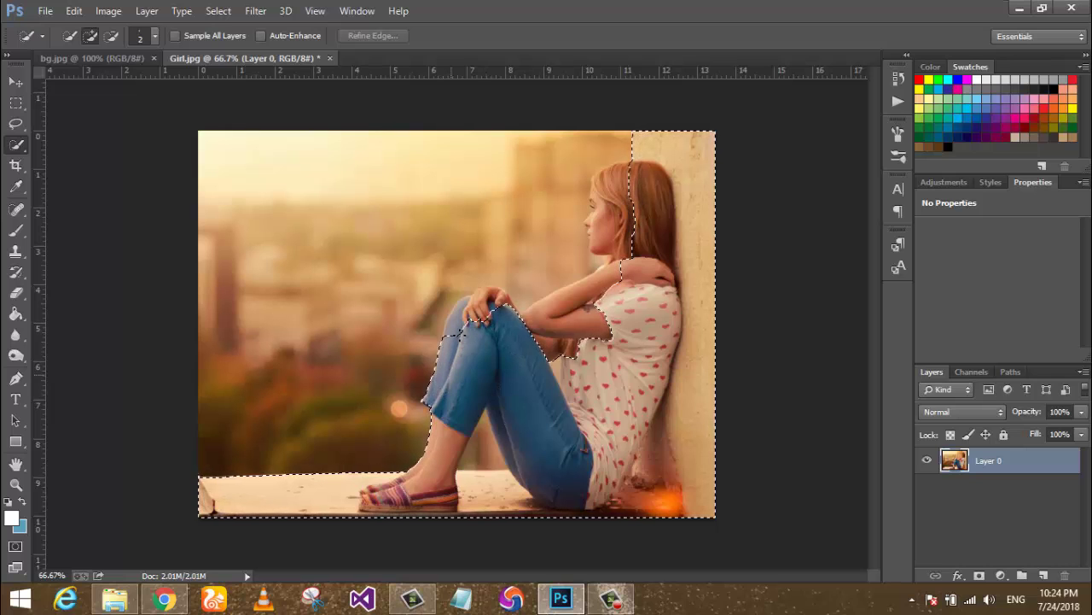
pyautogui.moveTo(437, 390); pyautogui.dragTo(435, 407)
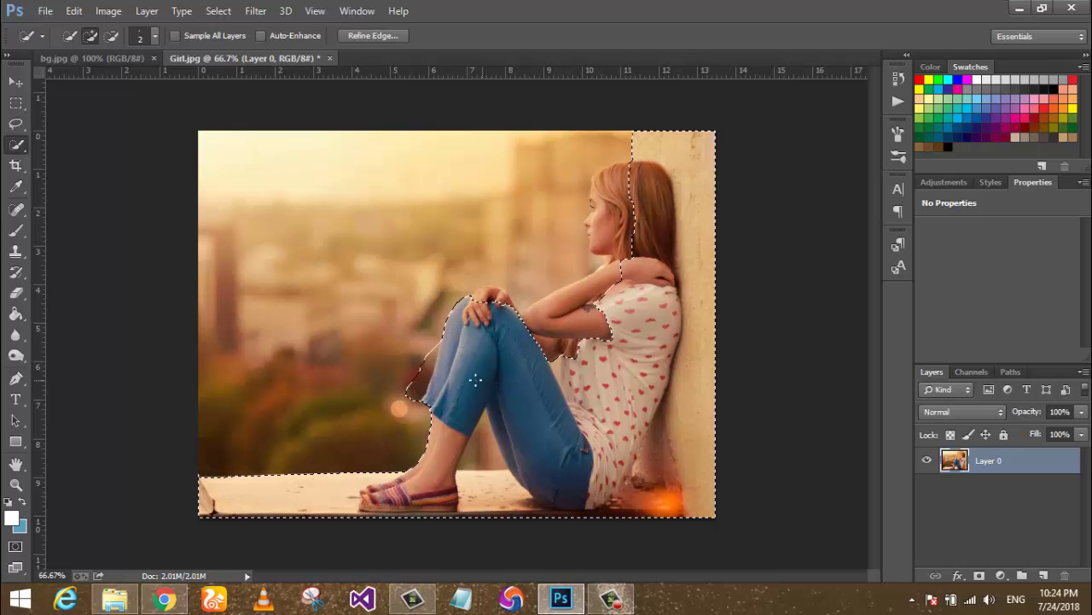
# Add her hands and more of the knee, then zoom in on her upper body.
pyautogui.press('alt')
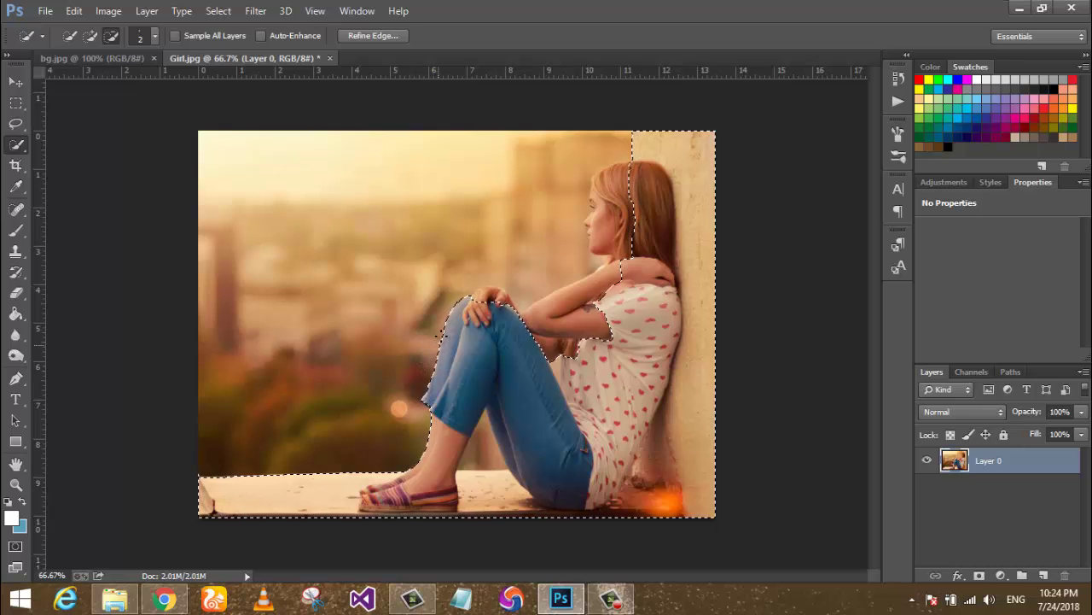
pyautogui.press('alt')
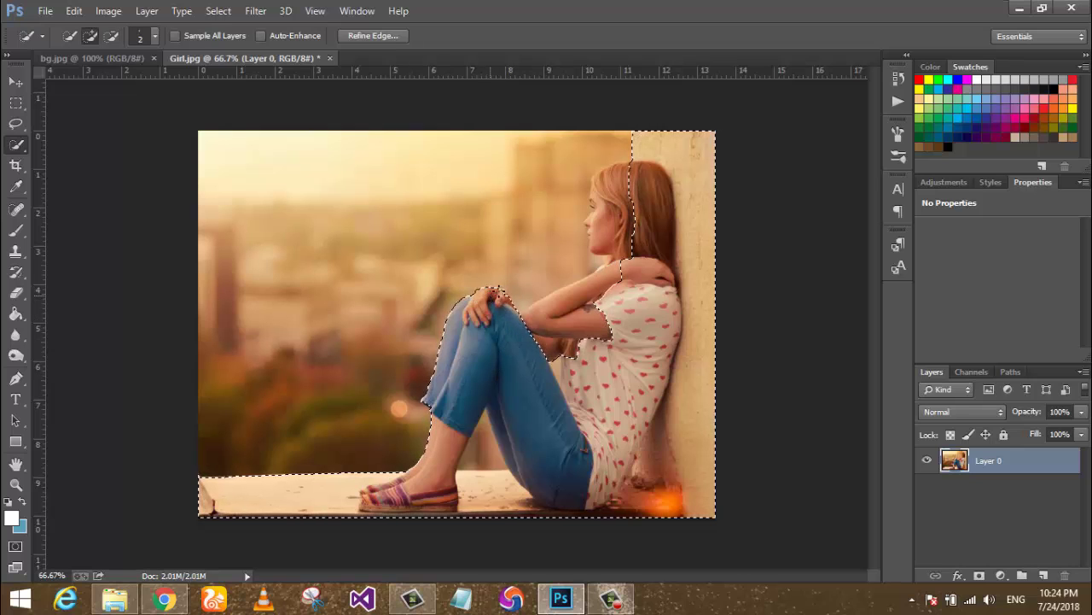
pyautogui.moveTo(488, 295); pyautogui.dragTo(516, 312)
pyautogui.press('z')
pyautogui.click(679, 275)
# At 200% zoom, refine the selection along the knuckles, neck, jaw, cheek and top of the hair.
pyautogui.click(567, 414)
pyautogui.press('w')
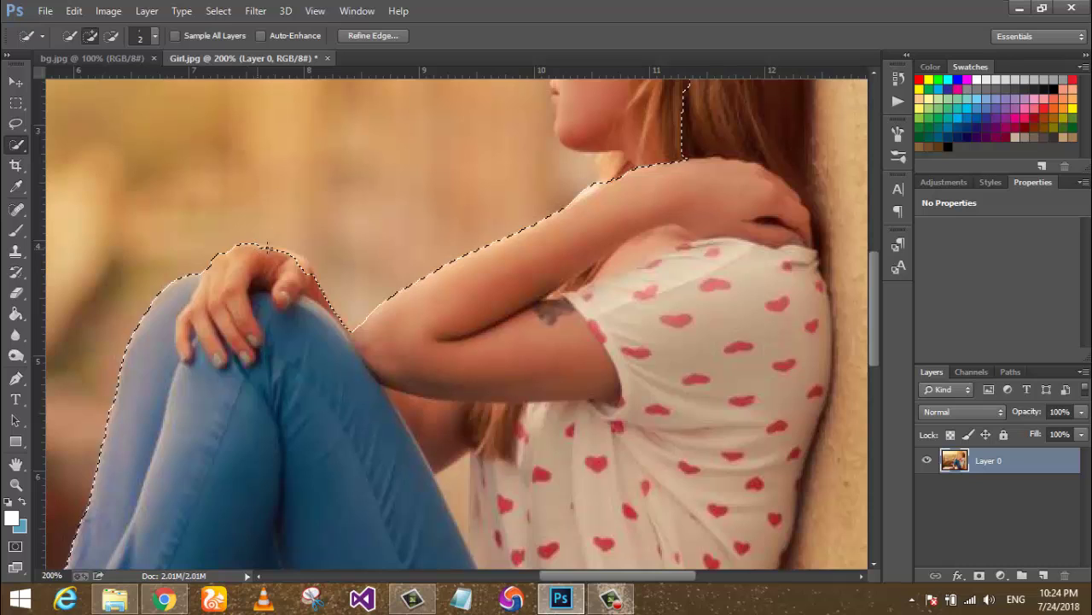
pyautogui.moveTo(305, 264); pyautogui.dragTo(324, 290)
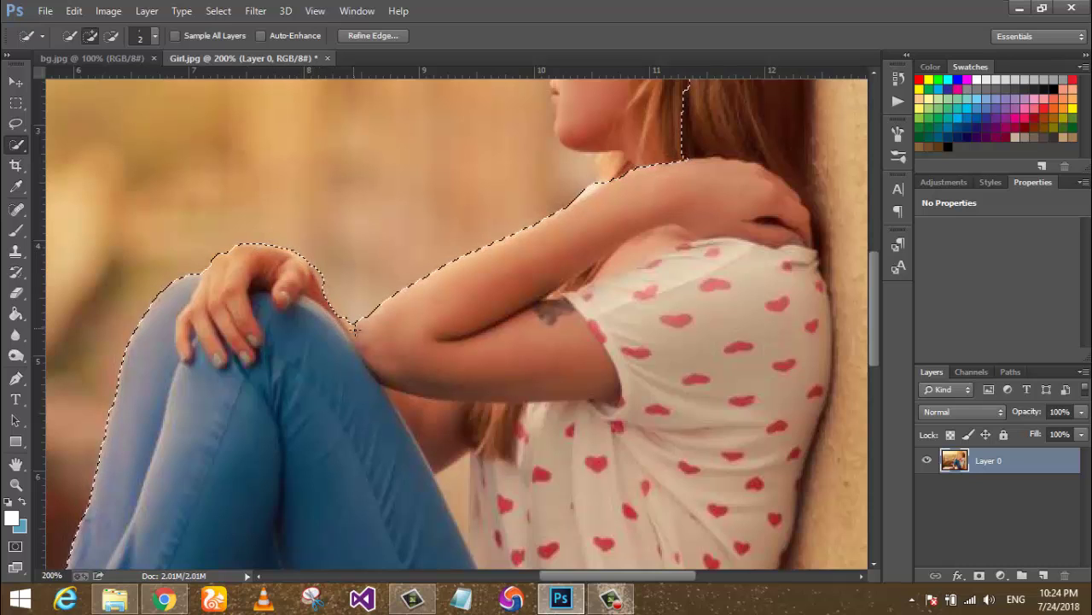
pyautogui.moveTo(694, 214); pyautogui.dragTo(513, 410)
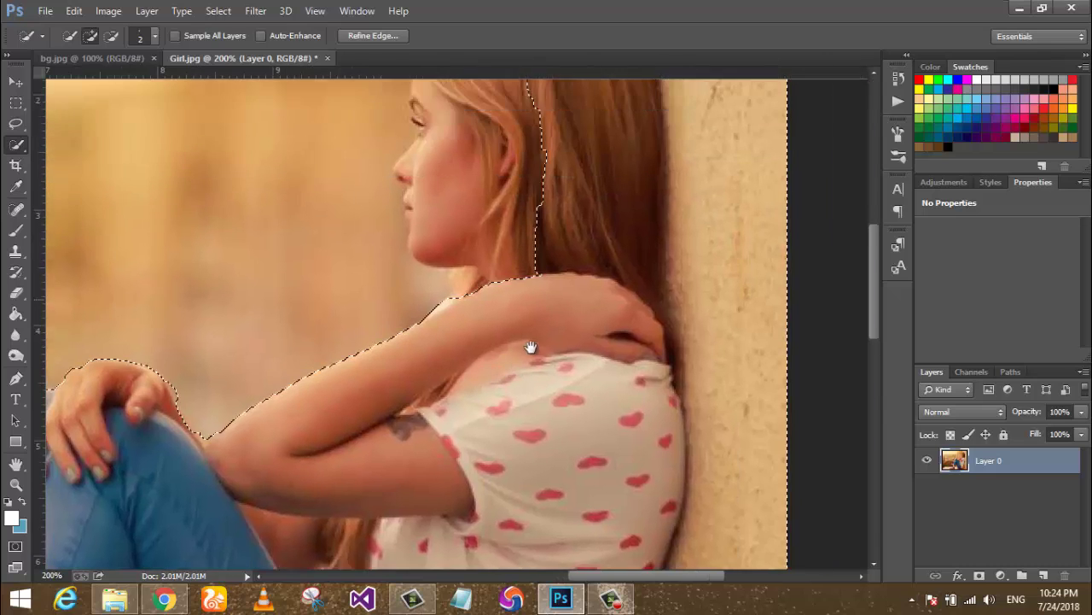
pyautogui.moveTo(431, 372)
pyautogui.mouseDown()
pyautogui.moveTo(398, 272)
pyautogui.moveTo(453, 209)
pyautogui.mouseUp()
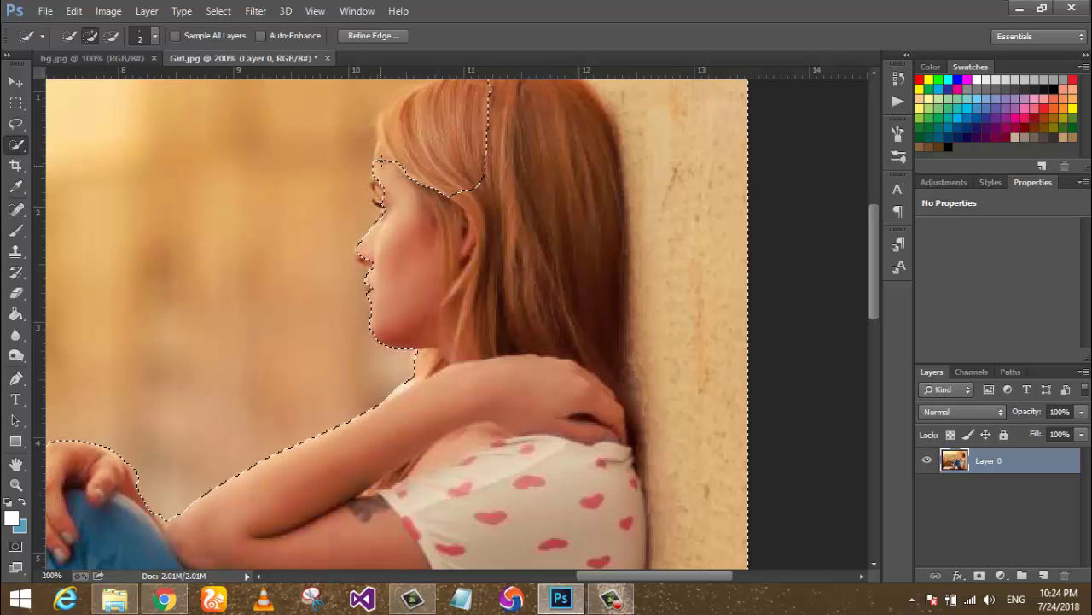
pyautogui.moveTo(382, 186); pyautogui.dragTo(470, 169)
pyautogui.scroll(3, 469, 169)
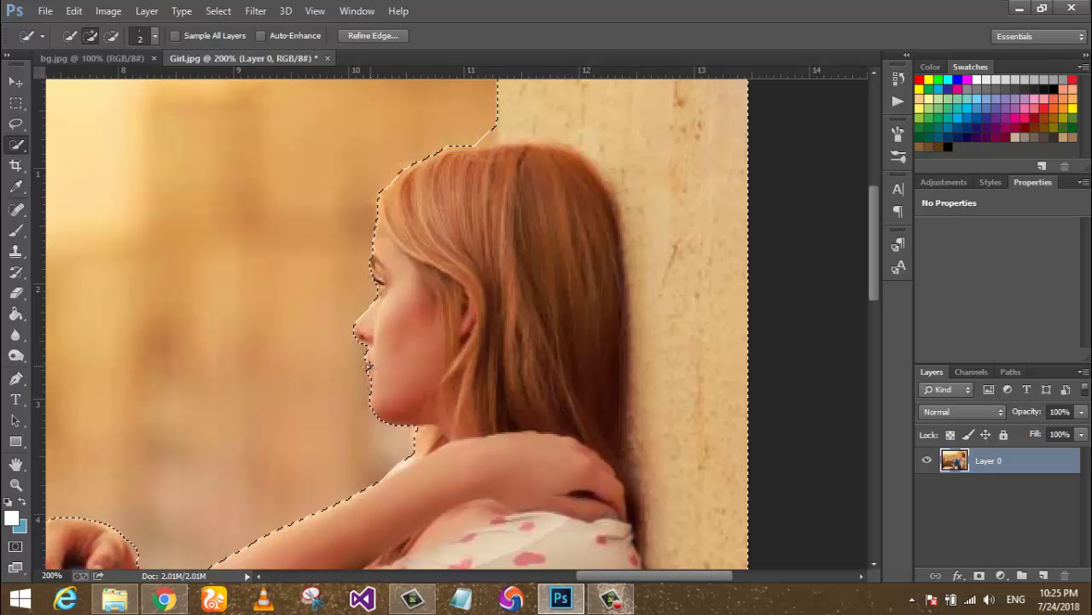
# Subtract the background gap between the girl's legs from the selection.
pyautogui.press('z')
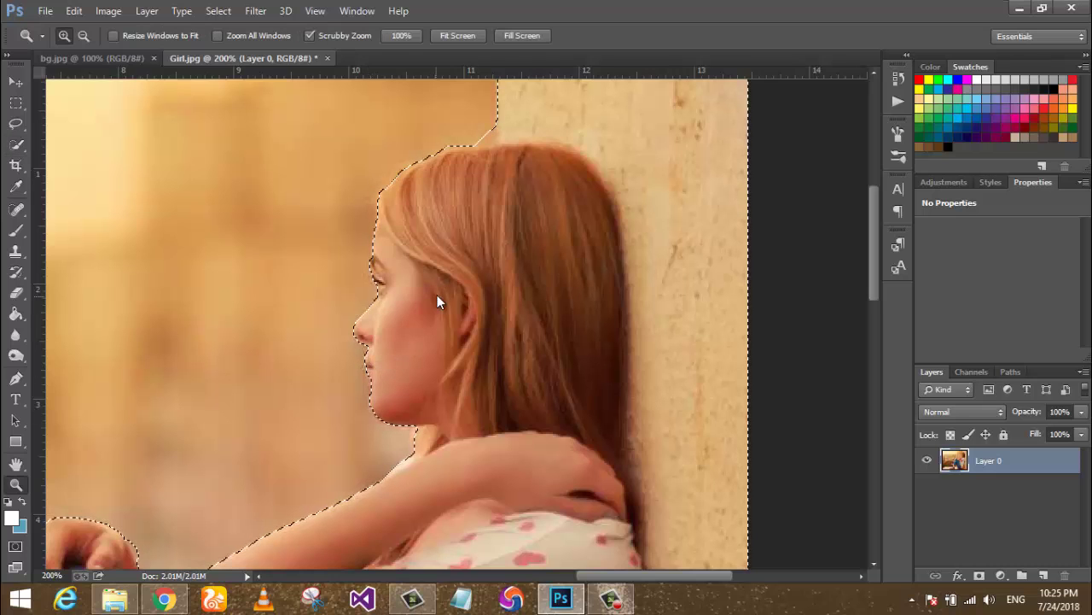
pyautogui.rightClick(437, 296)
pyautogui.click(452, 304)
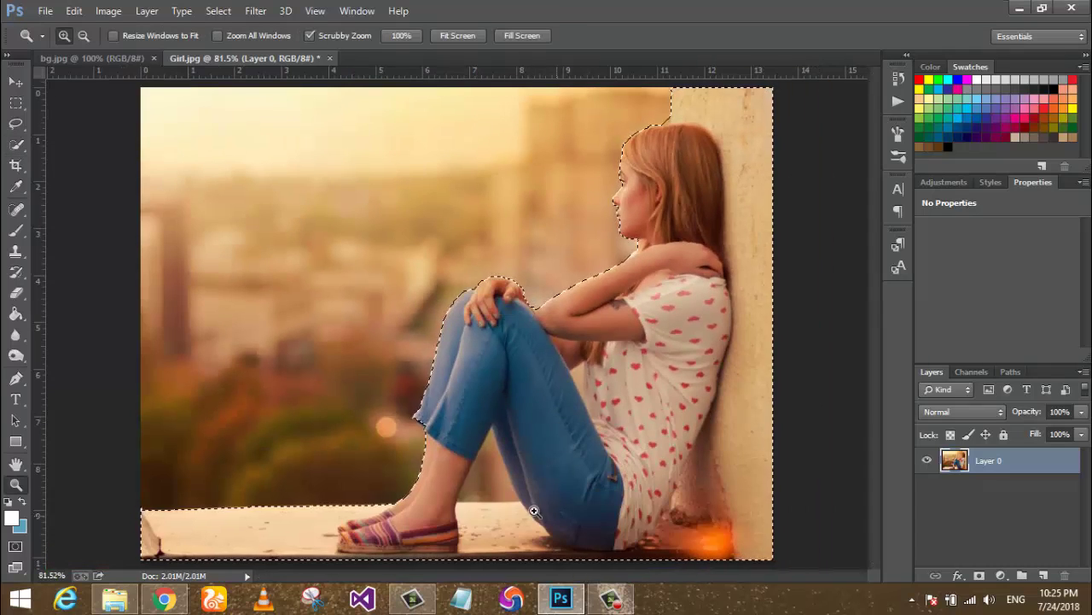
pyautogui.click(510, 467)
pyautogui.click(460, 468)
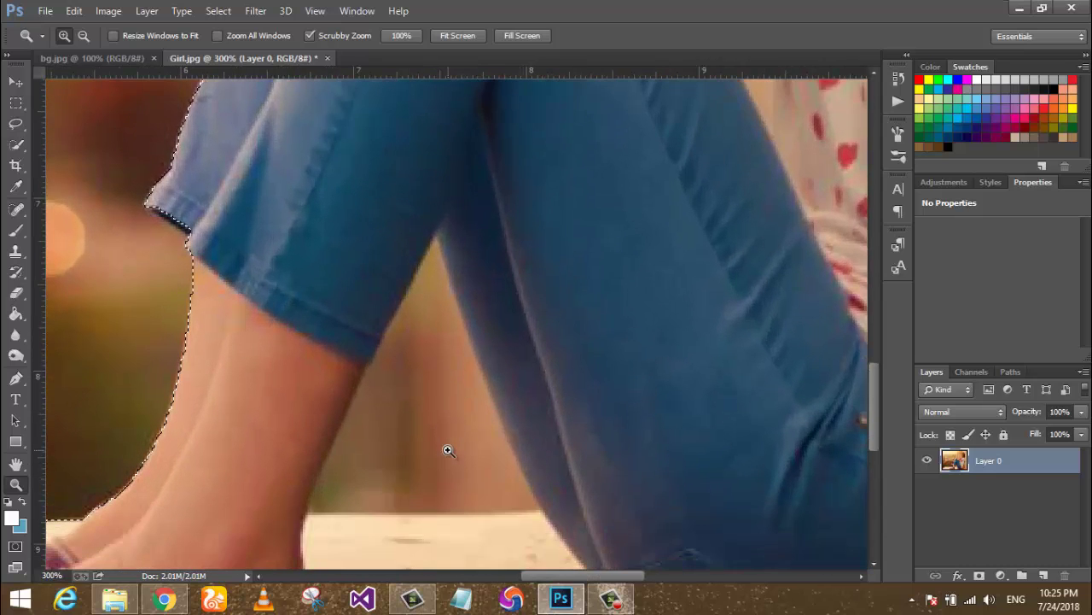
pyautogui.click(21, 147)
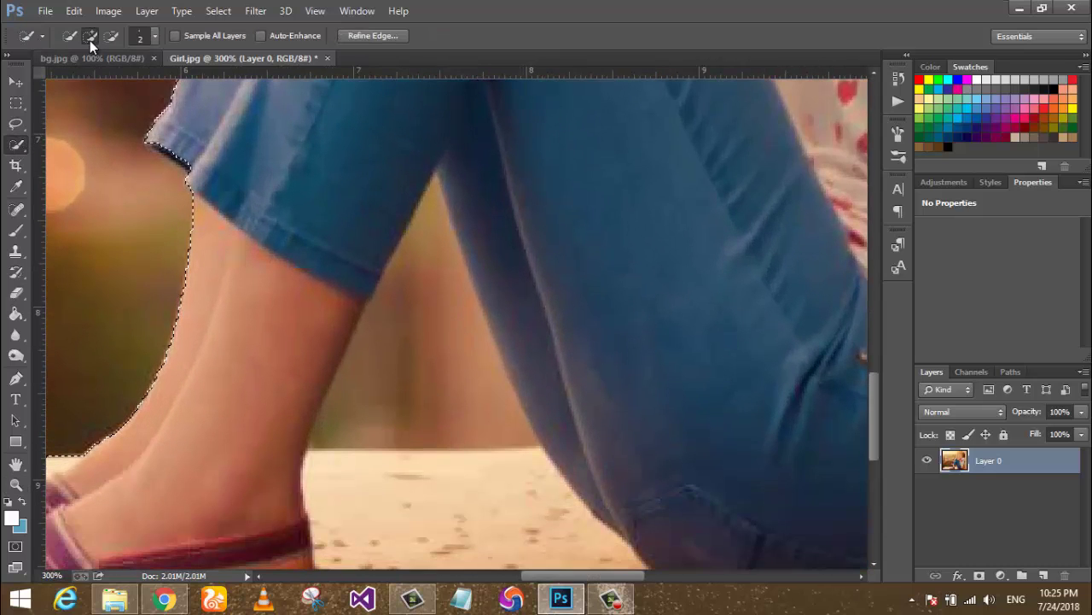
pyautogui.click(111, 36)
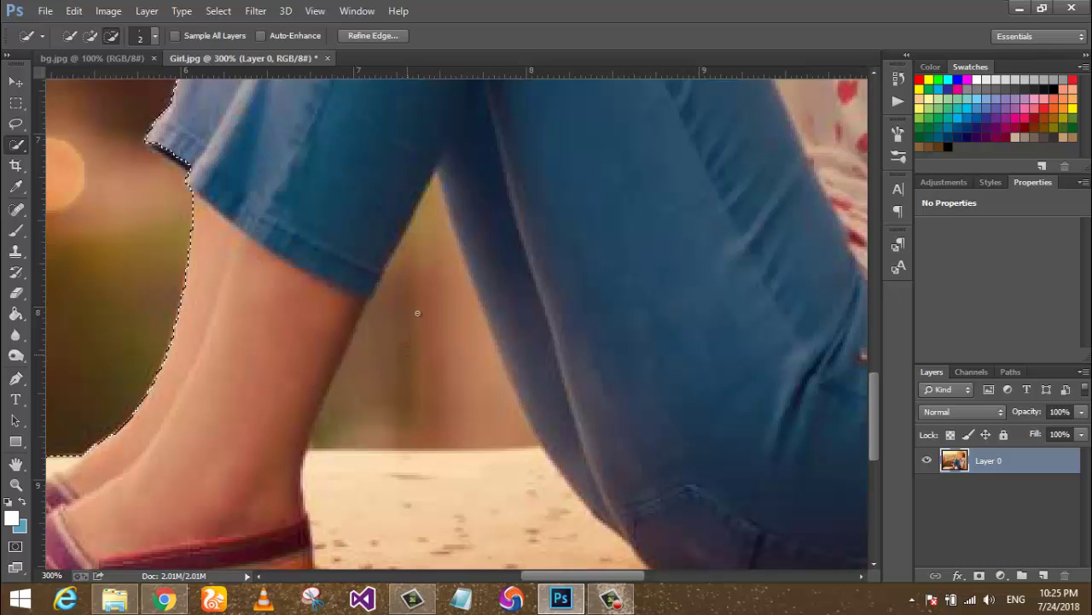
pyautogui.click(417, 313)
# Clean up the selection between the jeans and shirt, then fit the image on screen.
pyautogui.press('z')
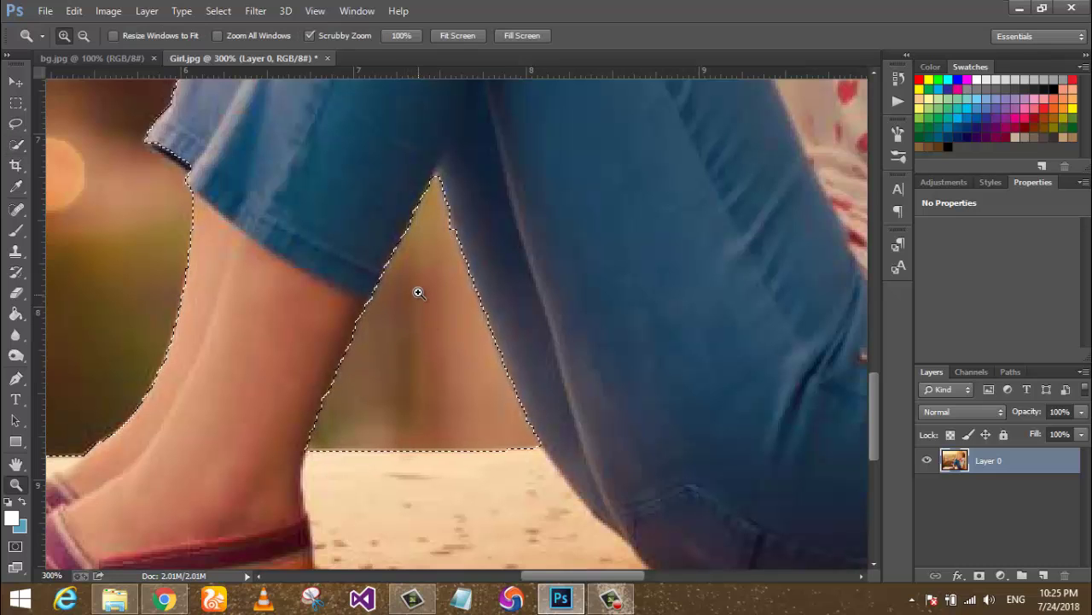
pyautogui.rightClick(420, 292)
pyautogui.click(439, 303)
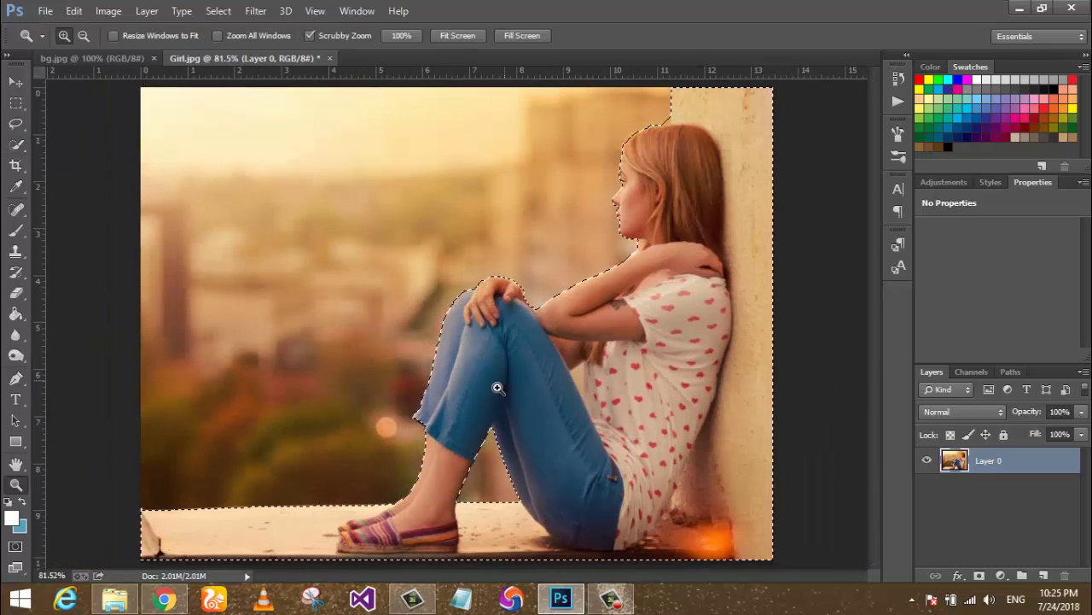
pyautogui.click(589, 380)
pyautogui.click(594, 378)
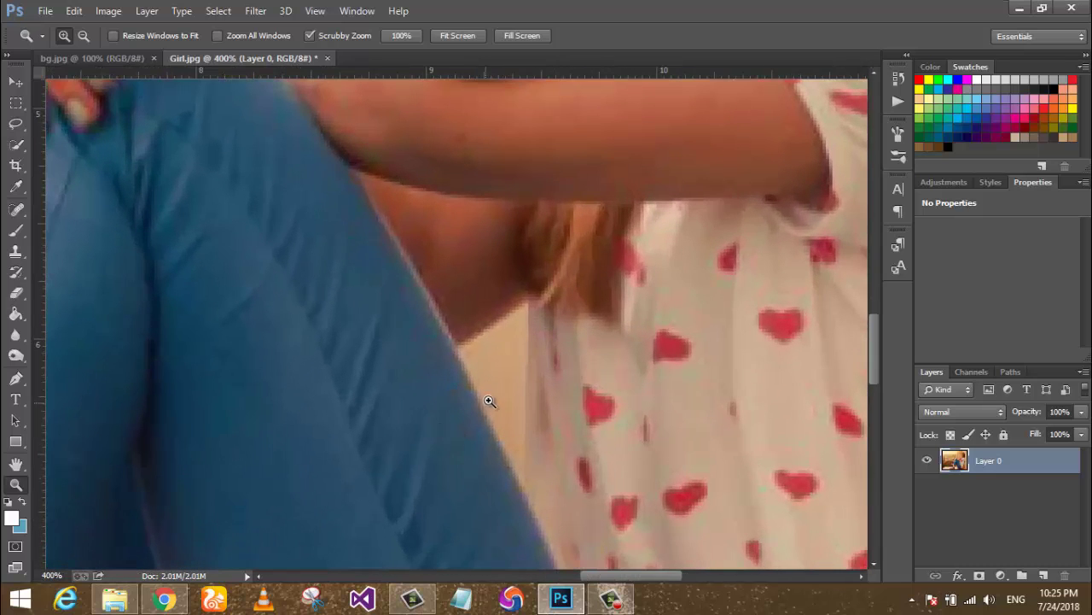
pyautogui.click(16, 145)
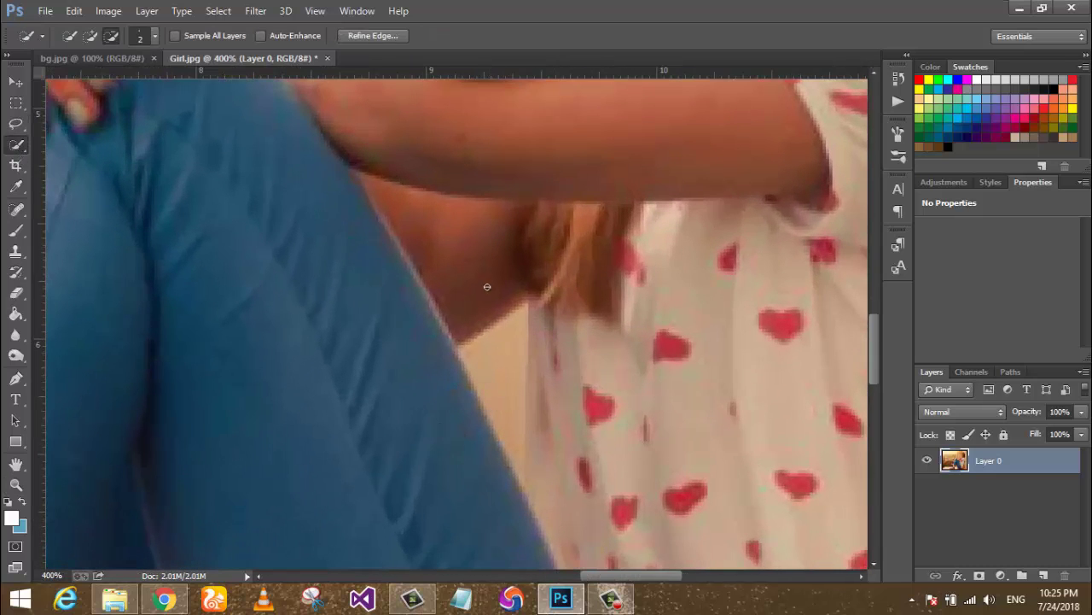
pyautogui.moveTo(497, 373); pyautogui.dragTo(517, 469)
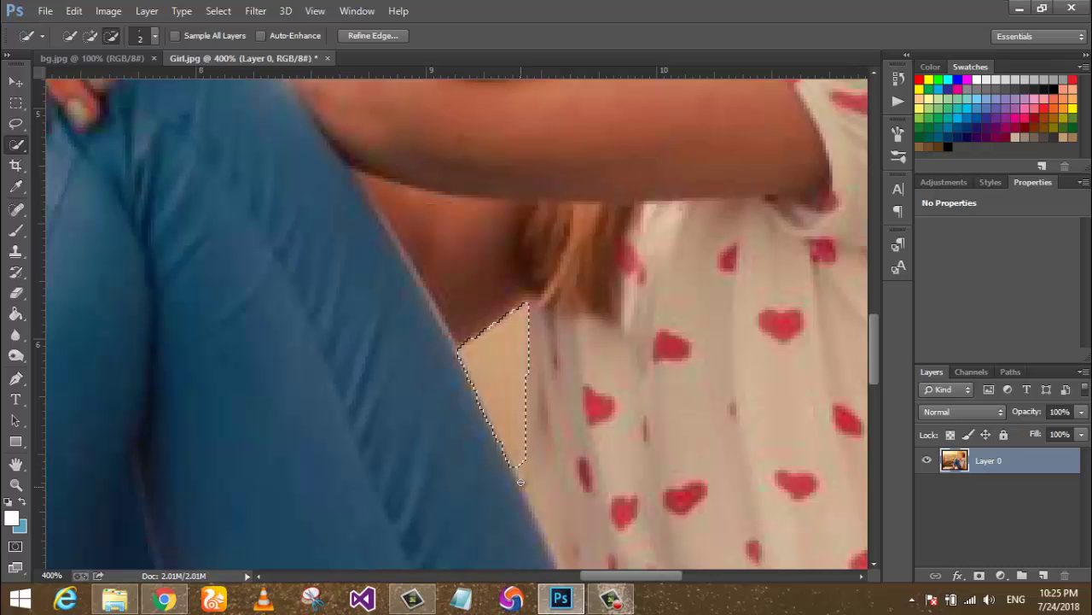
pyautogui.press('z')
pyautogui.rightClick(501, 349)
pyautogui.click(515, 355)
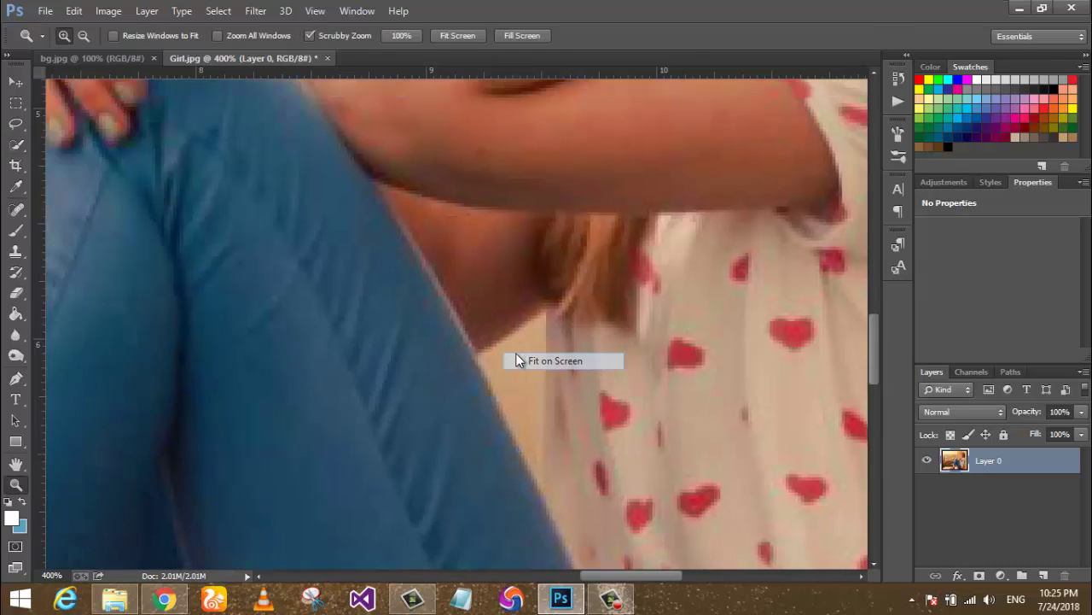
# Preview the girl selection in Quick Mask, then invert it to the background.
pyautogui.press('q')
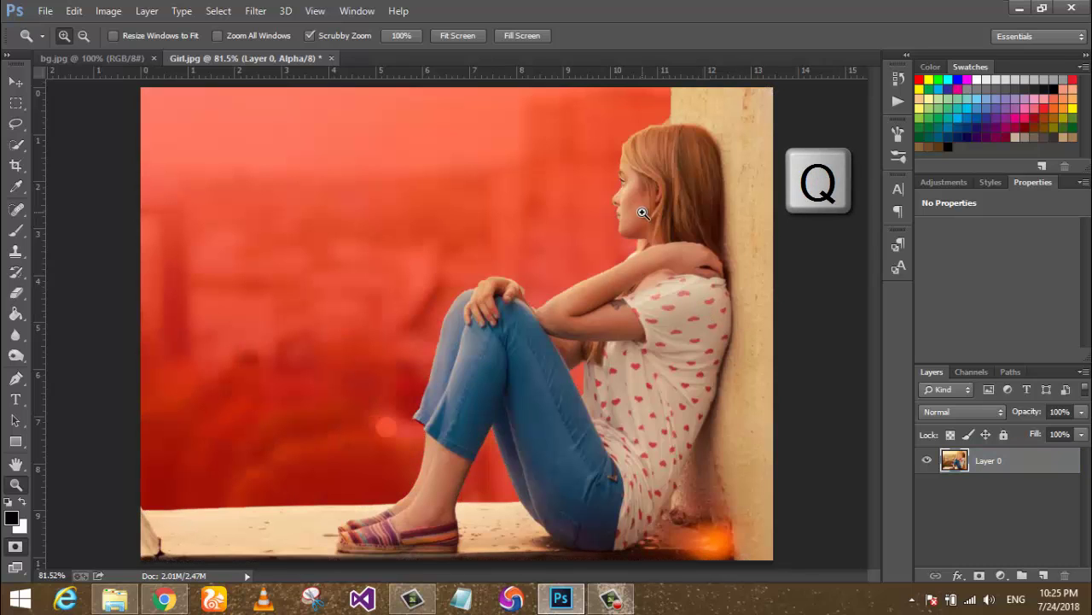
pyautogui.press('q')
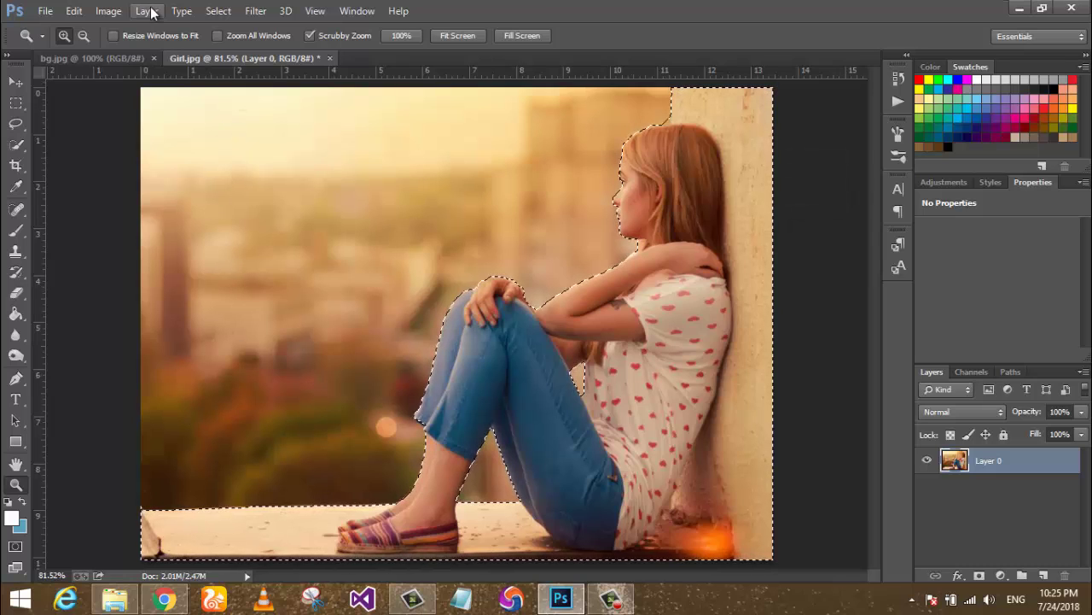
pyautogui.click(218, 10)
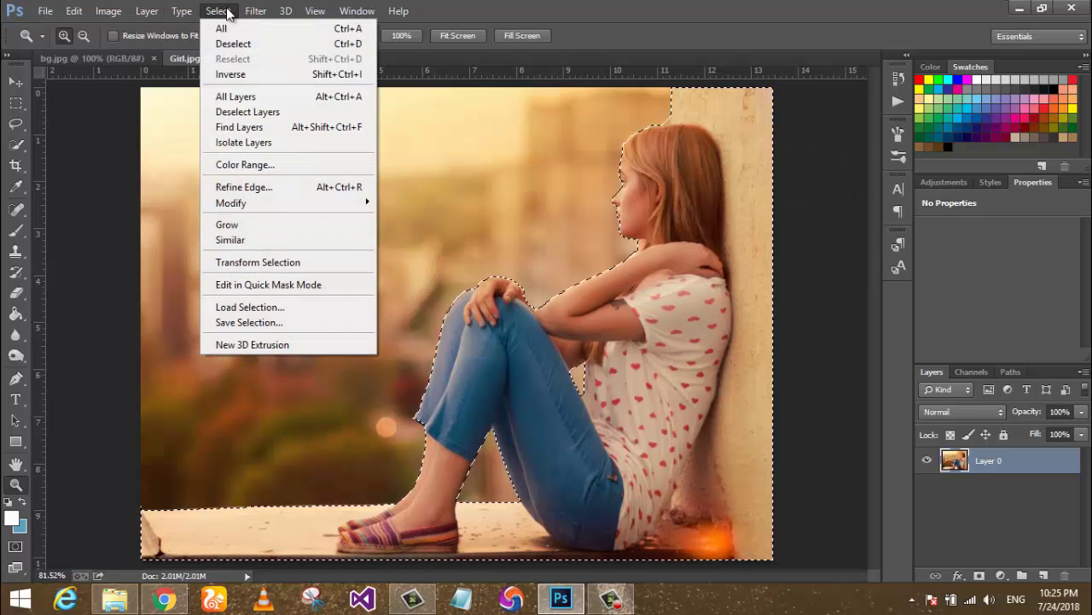
pyautogui.click(236, 73)
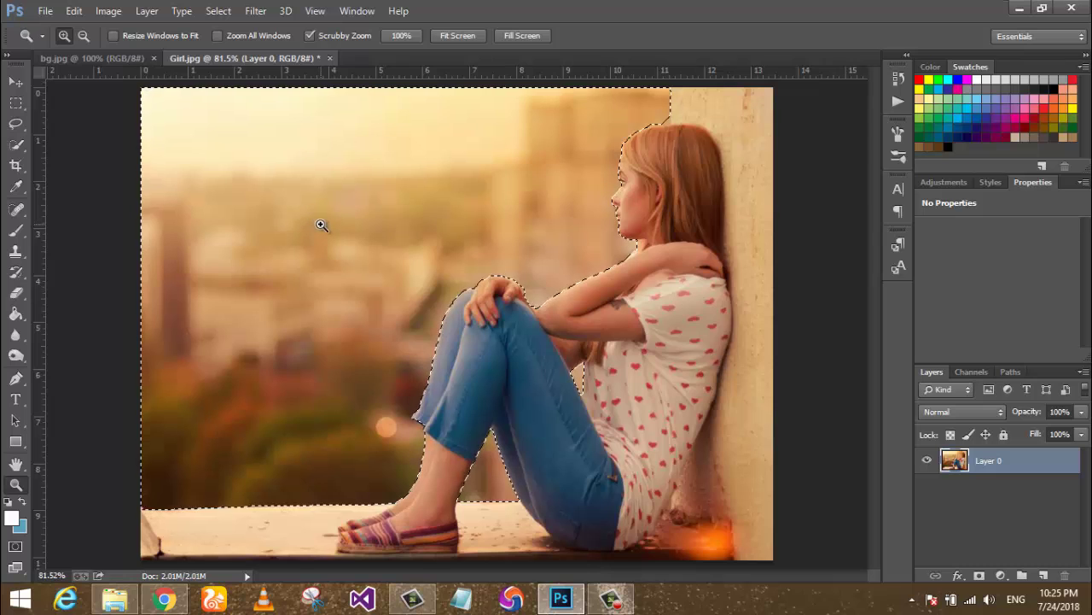
pyautogui.click(74, 11)
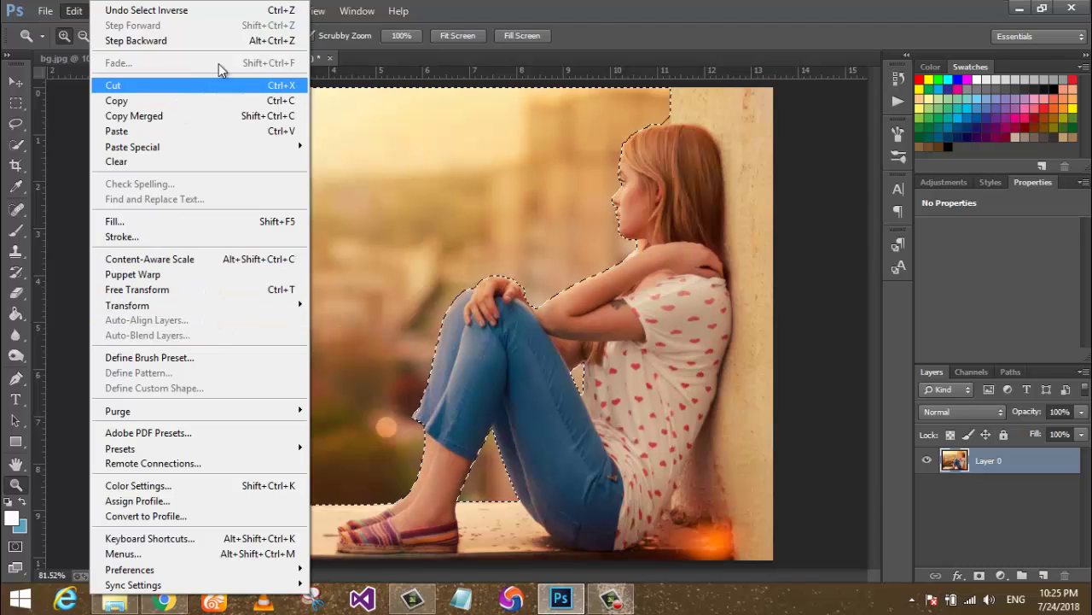
pyautogui.click(542, 4)
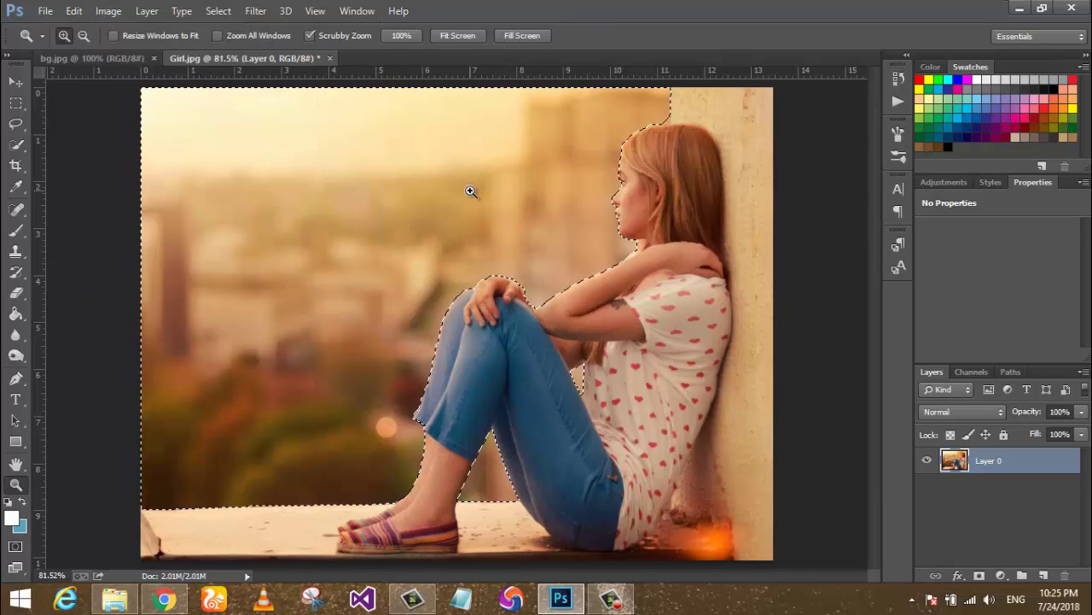
# Delete the selected background around the girl and clear the selection.
pyautogui.press('Delete')
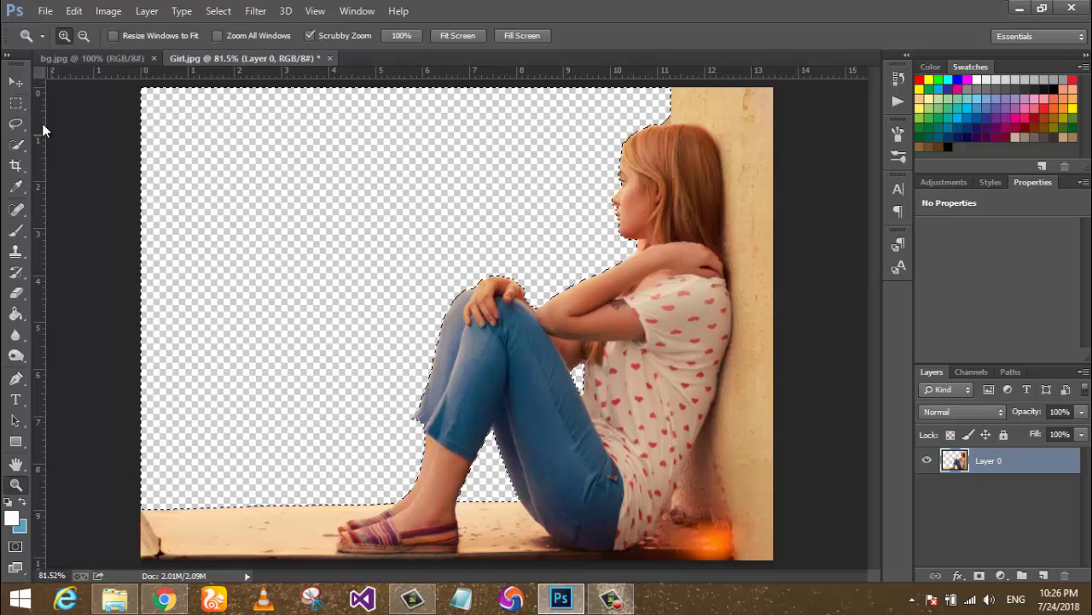
pyautogui.click(218, 10)
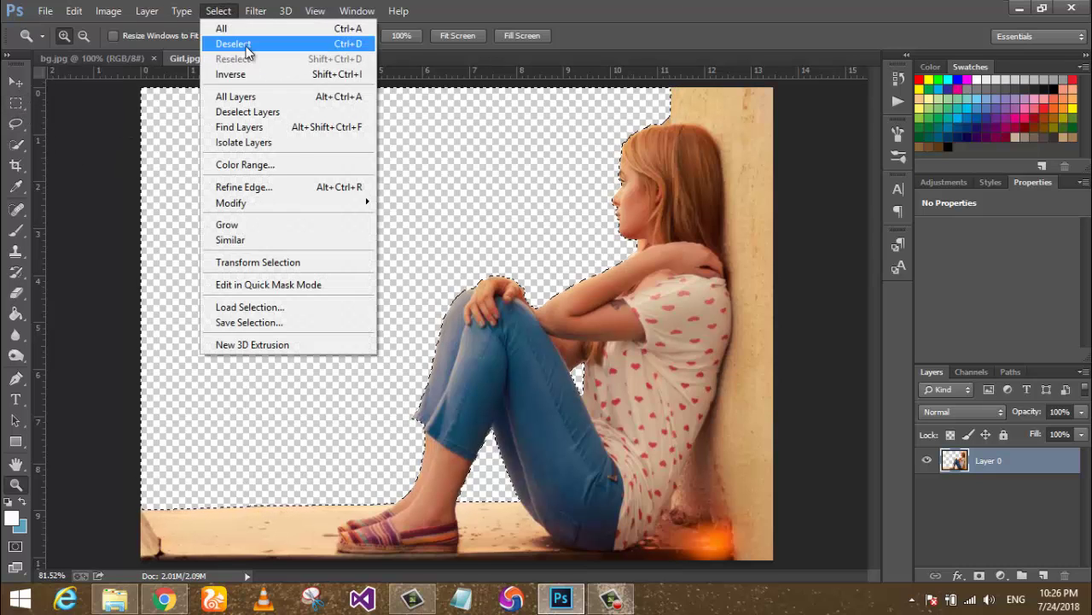
pyautogui.click(238, 44)
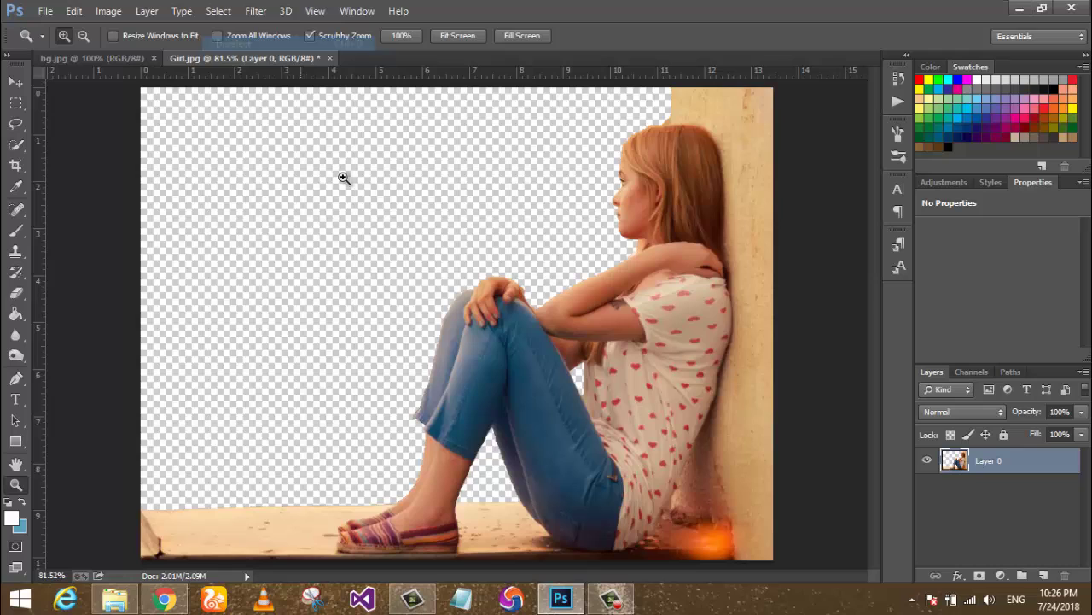
pyautogui.click(1007, 500)
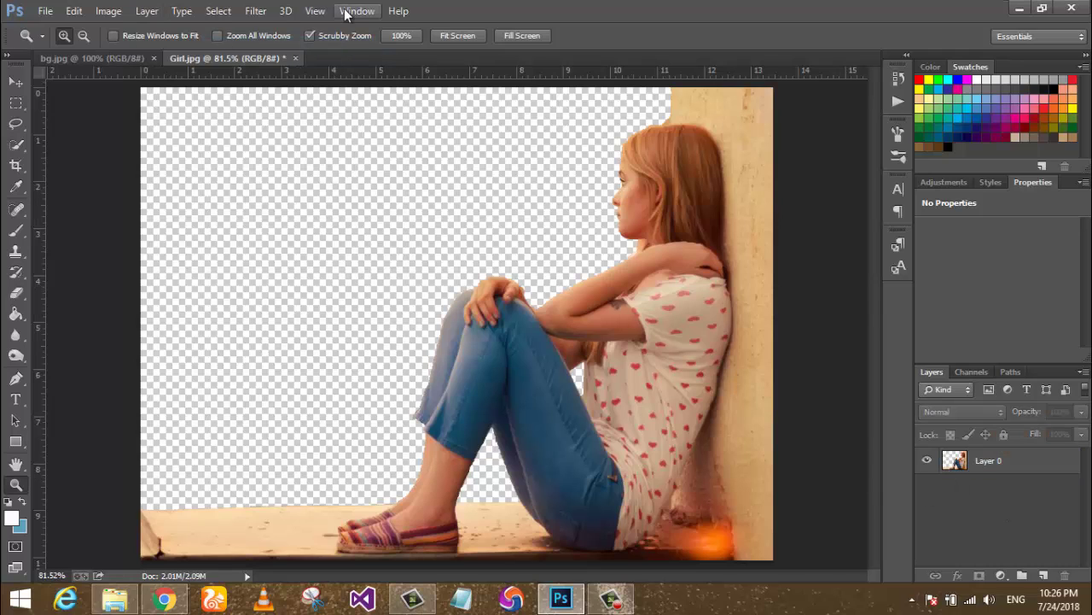
# Copy the whole bg.jpg city image and paste it into Girl.jpg as a new layer.
pyautogui.click(88, 59)
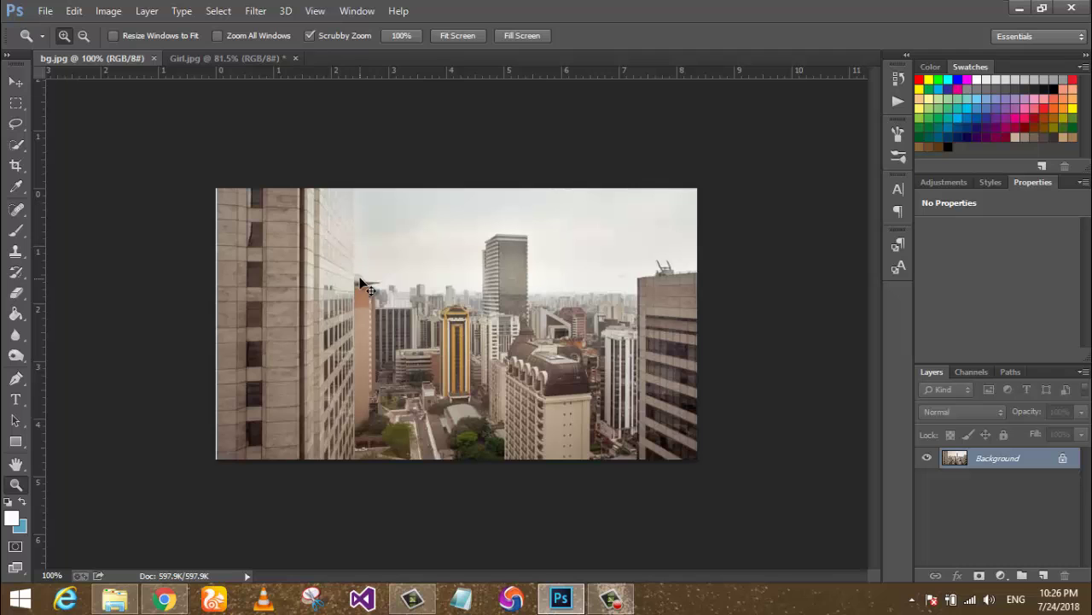
pyautogui.hotkey('ctrl', 'a')
pyautogui.click(215, 58)
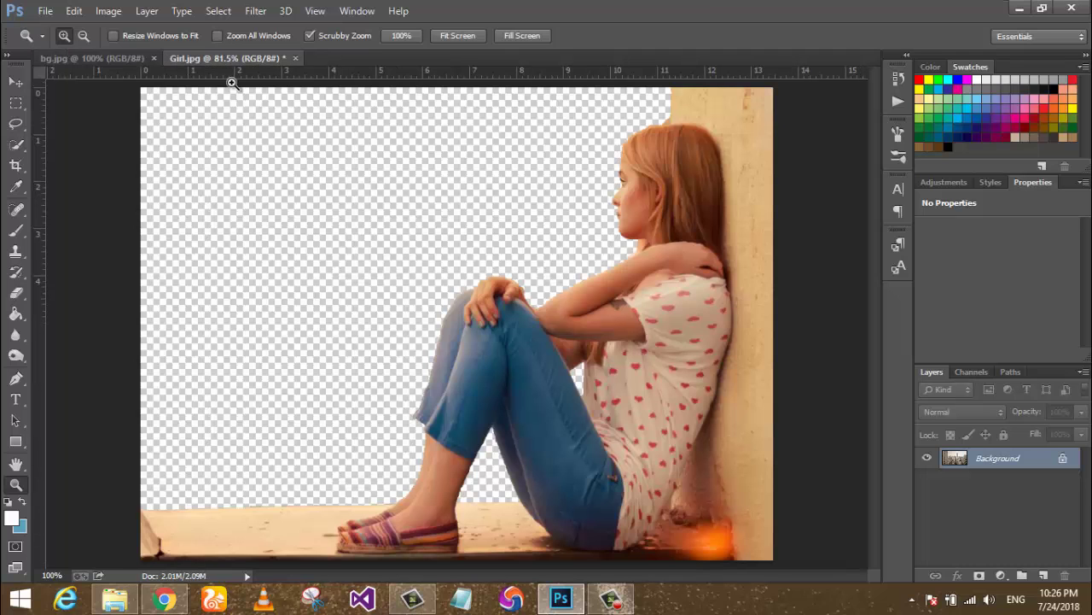
pyautogui.hotkey('ctrl', 'v')
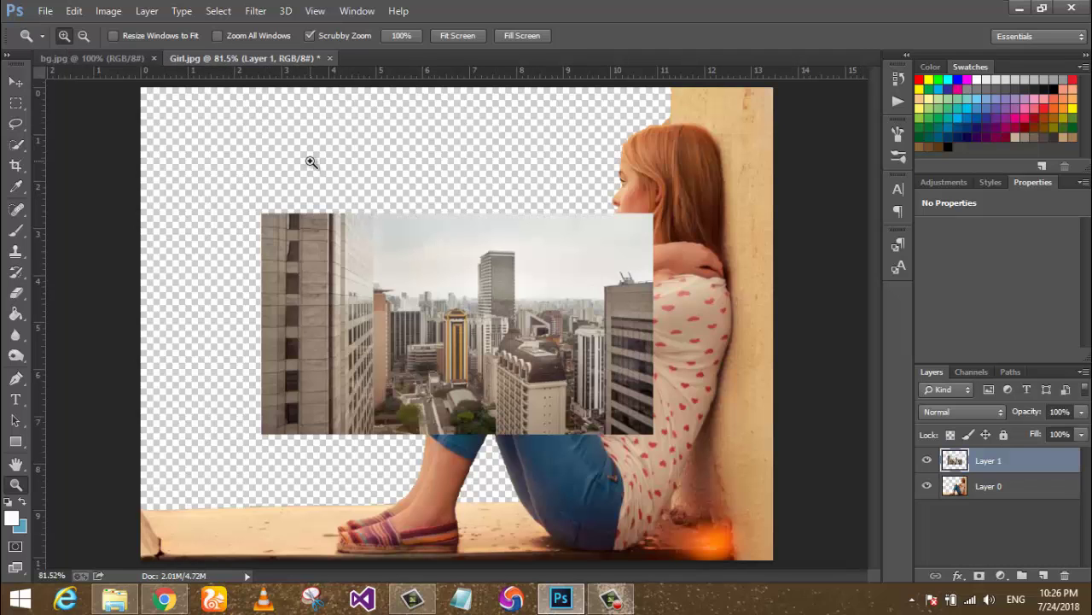
# Enlarge city Layer 1 to fill the canvas and move it below Layer 0.
pyautogui.keyDown('alt'); pyautogui.click(379, 230); pyautogui.keyUp('alt')
pyautogui.keyDown('alt'); pyautogui.click(421, 307); pyautogui.keyUp('alt')
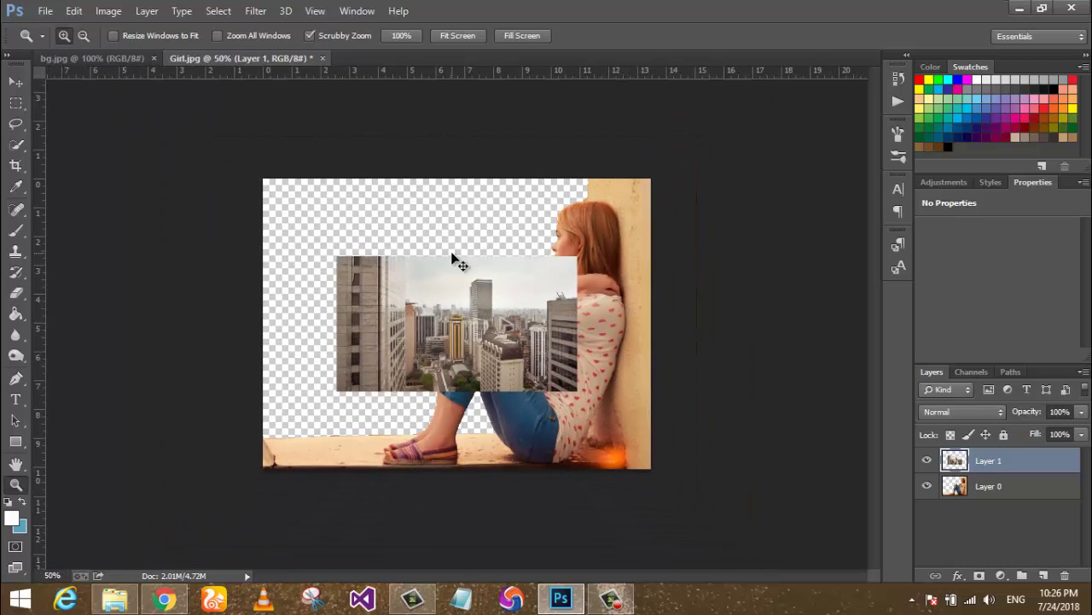
pyautogui.hotkey('ctrl', 't')
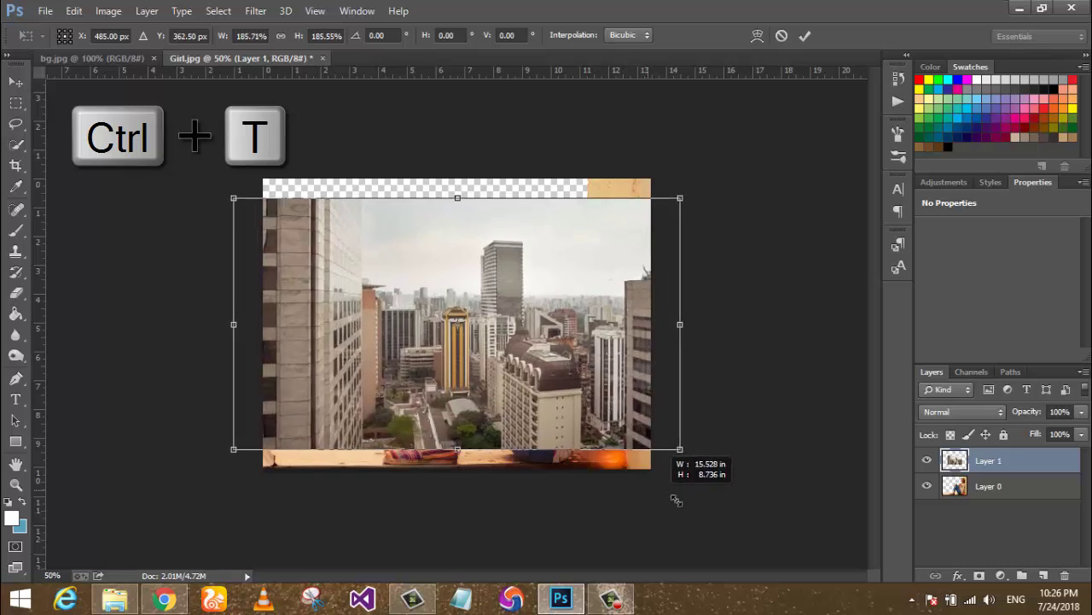
pyautogui.moveTo(577, 391); pyautogui.dragTo(687, 516)
pyautogui.moveTo(576, 430); pyautogui.dragTo(572, 412)
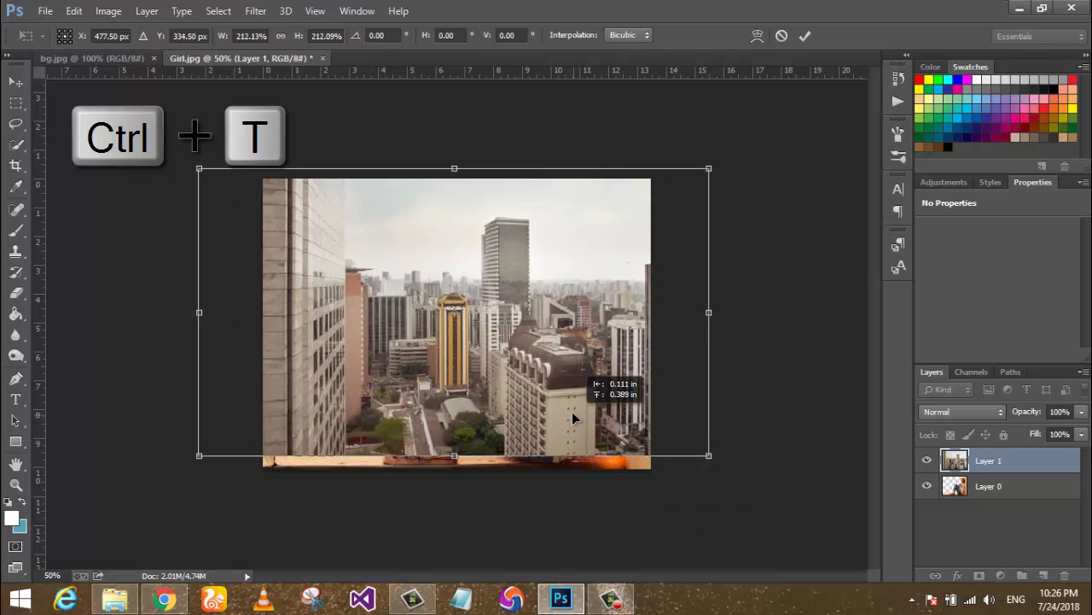
pyautogui.press('Return')
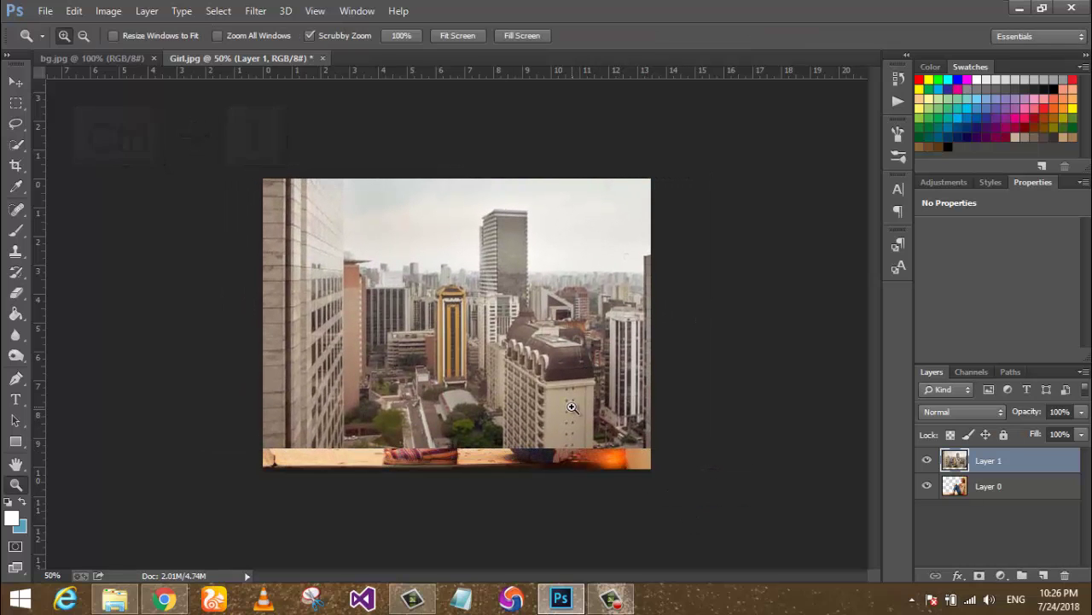
pyautogui.moveTo(1022, 462); pyautogui.dragTo(1025, 496)
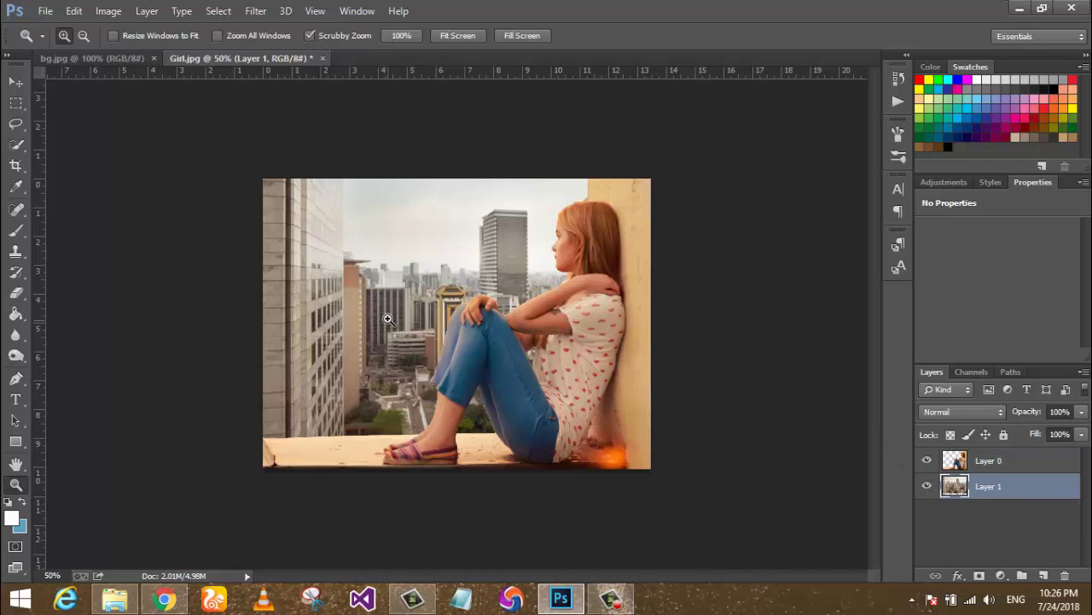
# Flip city Layer 1 horizontally with Free Transform and apply the flip.
pyautogui.hotkey('ctrl', 't')
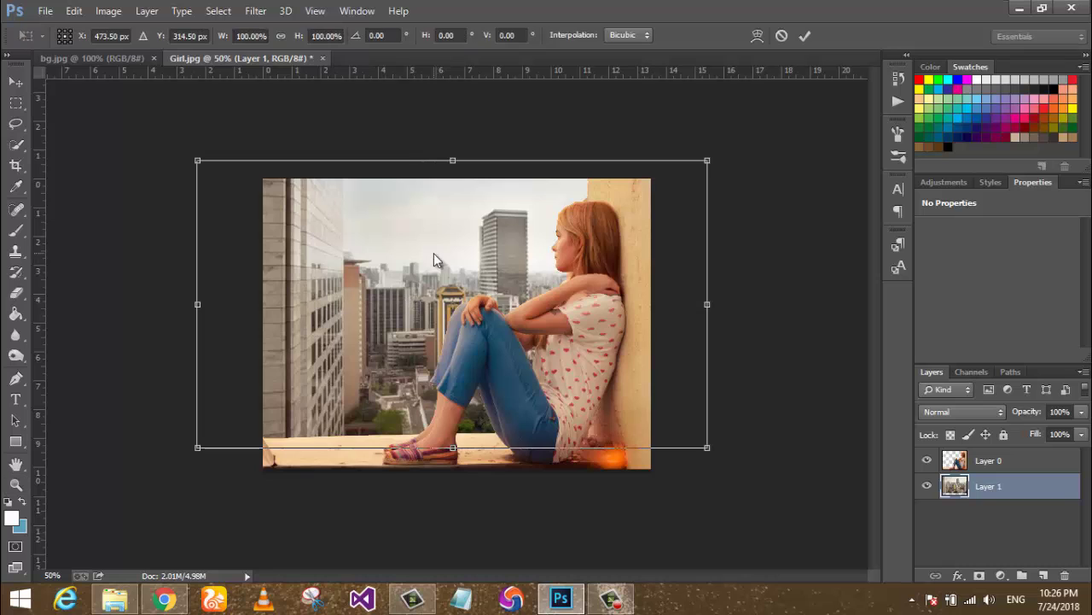
pyautogui.rightClick(434, 253)
pyautogui.click(480, 493)
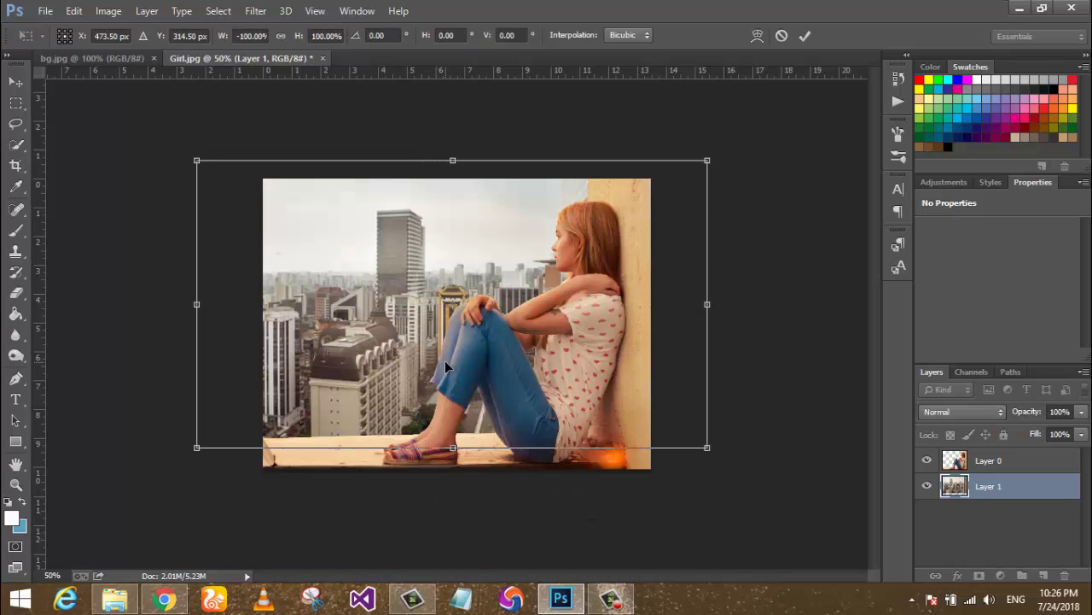
pyautogui.click(15, 82)
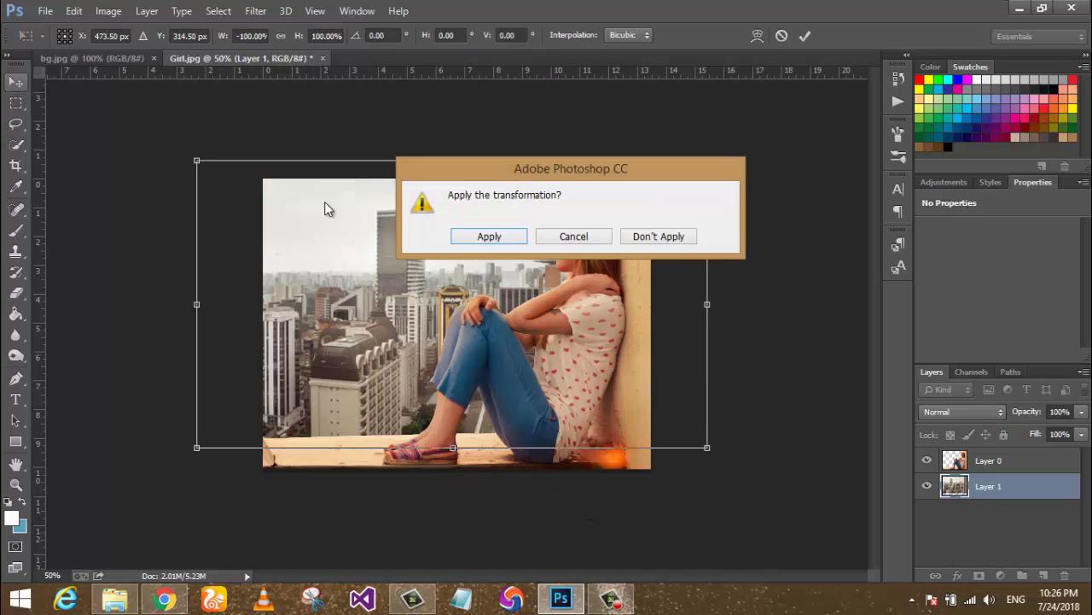
pyautogui.click(509, 240)
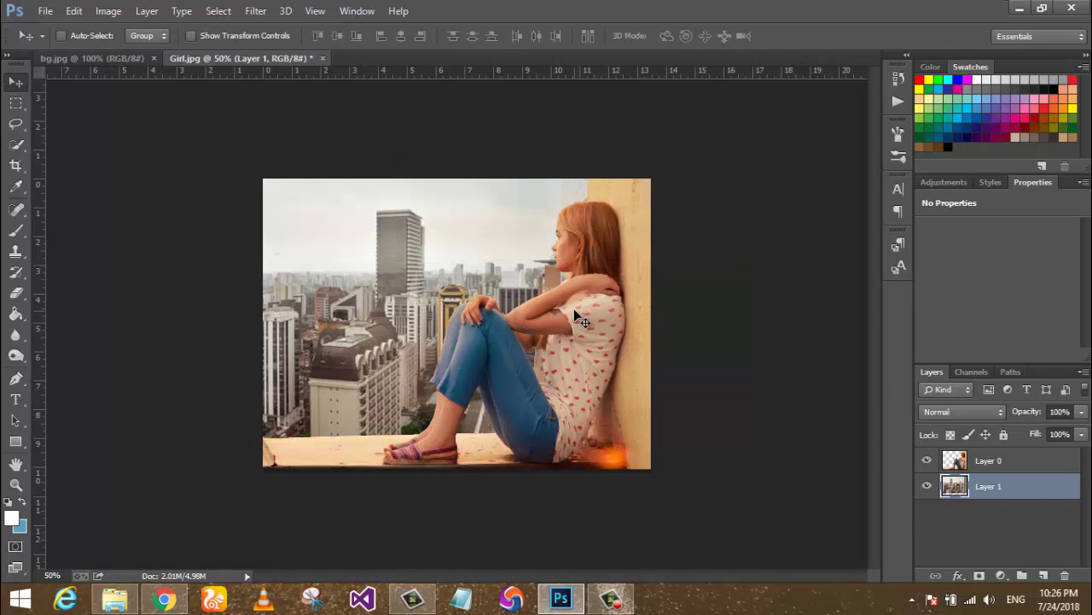
# Zoom in on the knee and hand, and set the Eraser to a soft 8 px brush.
pyautogui.press('z')
pyautogui.click(588, 205)
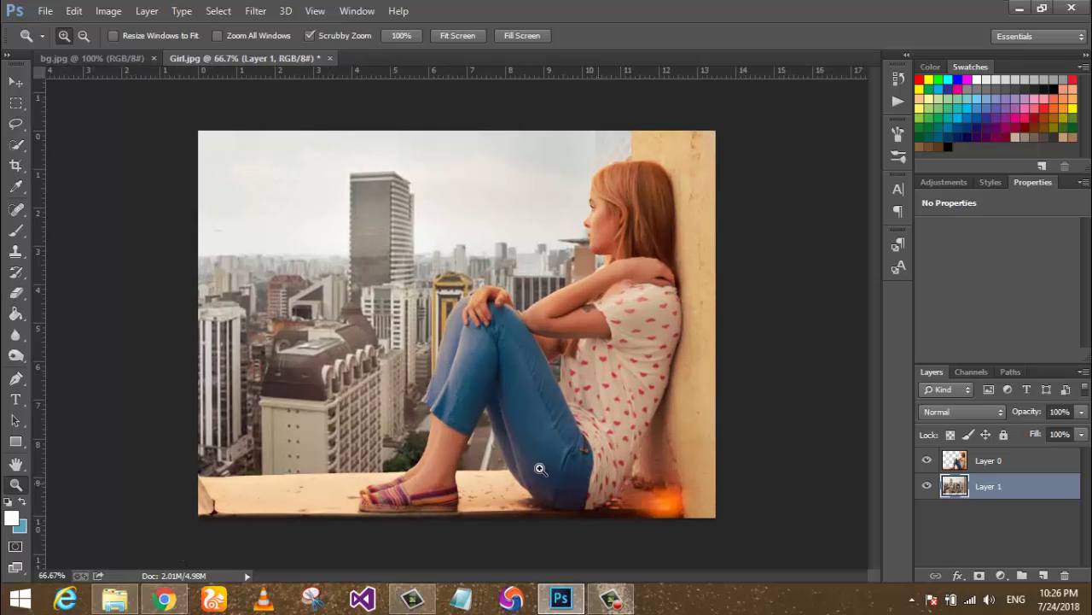
pyautogui.click(524, 316)
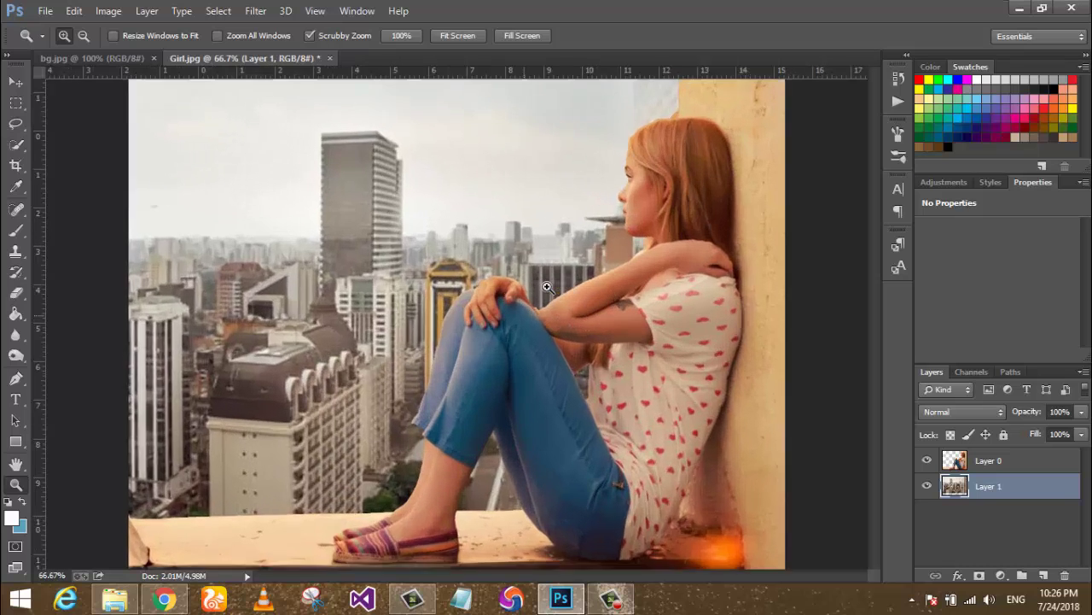
pyautogui.click(527, 318)
pyautogui.press('e')
pyautogui.rightClick(507, 257)
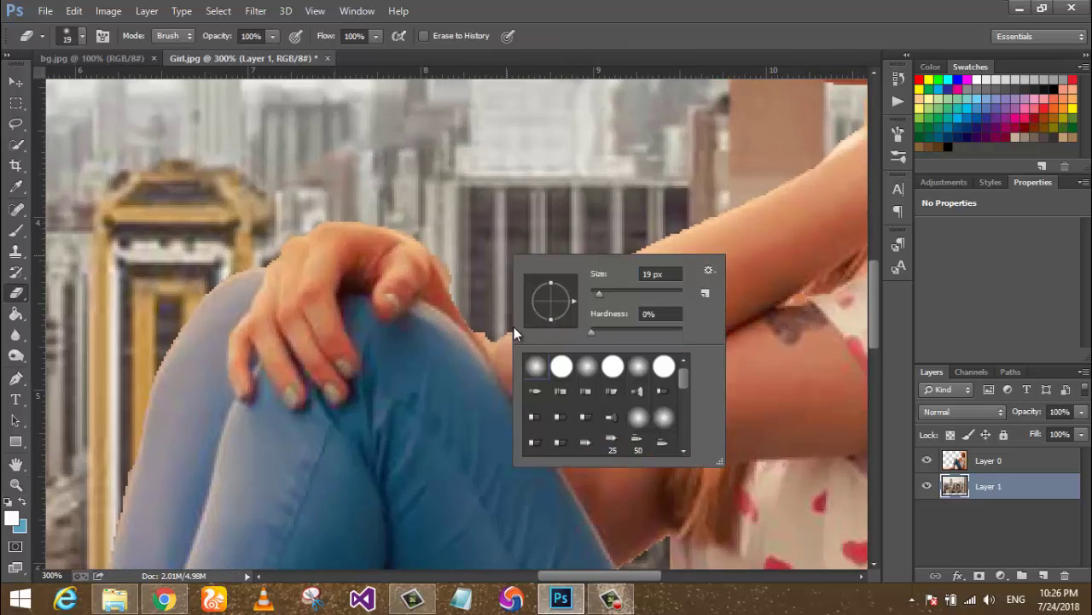
pyautogui.moveTo(599, 293); pyautogui.dragTo(594, 292)
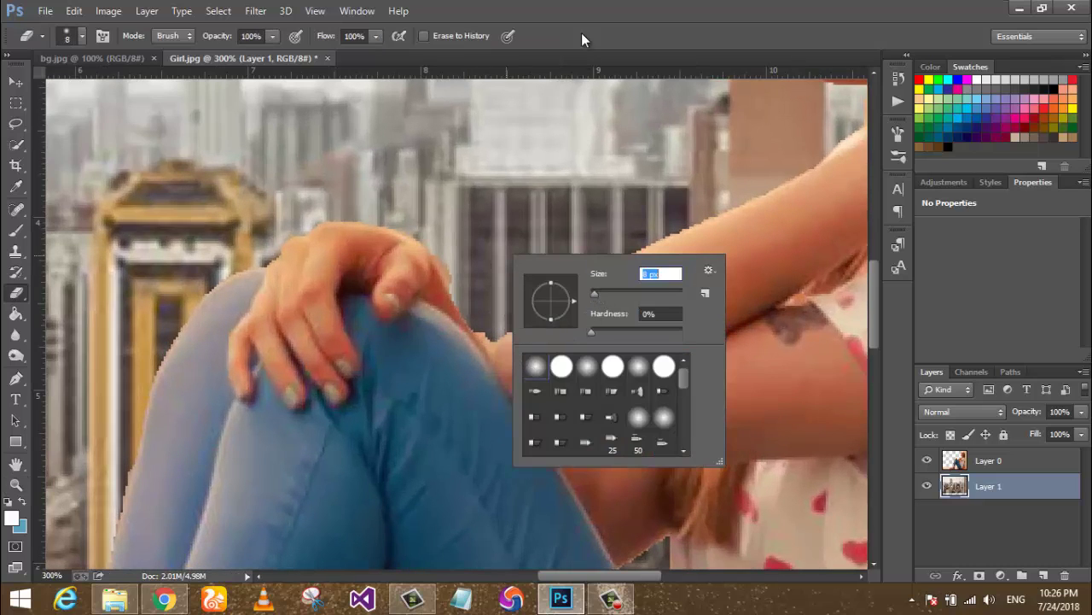
# Erase the leftover background between knee and arm on Layer 0, then zoom out.
pyautogui.click(485, 330)
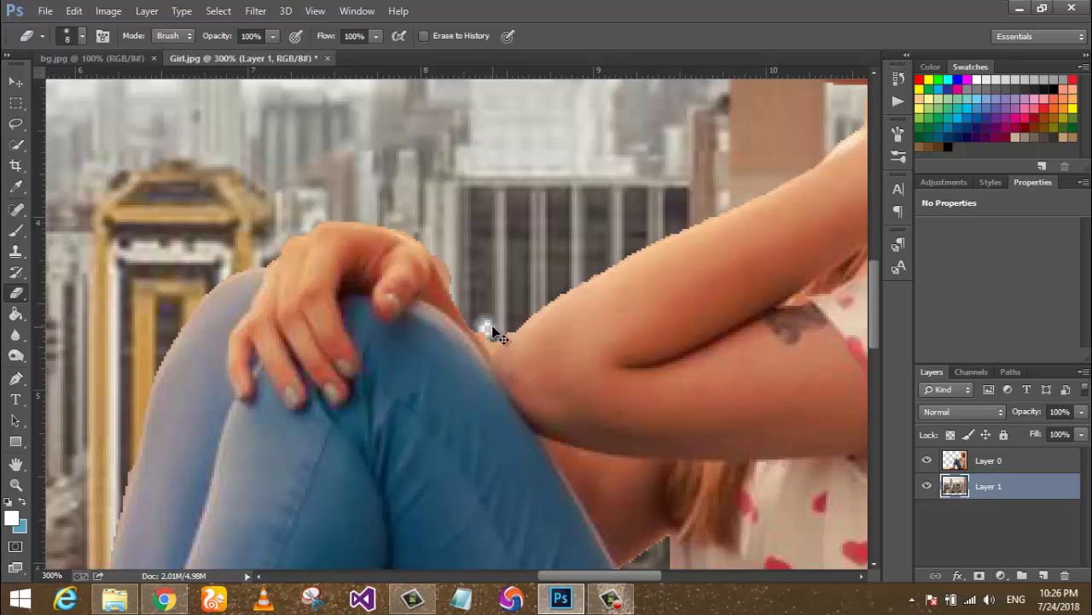
pyautogui.click(1003, 462)
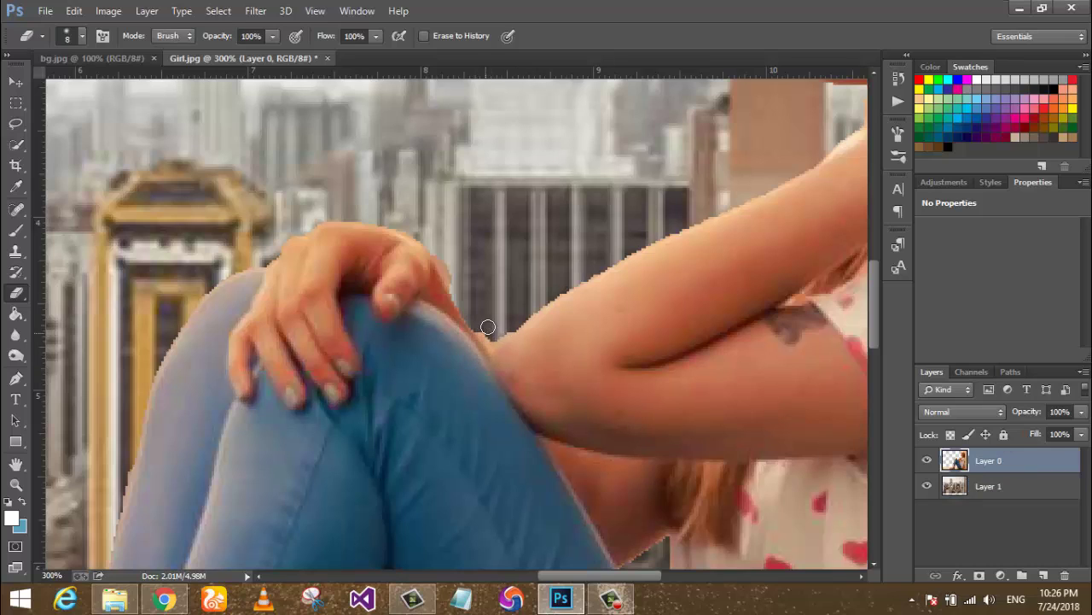
pyautogui.moveTo(480, 328); pyautogui.dragTo(468, 313)
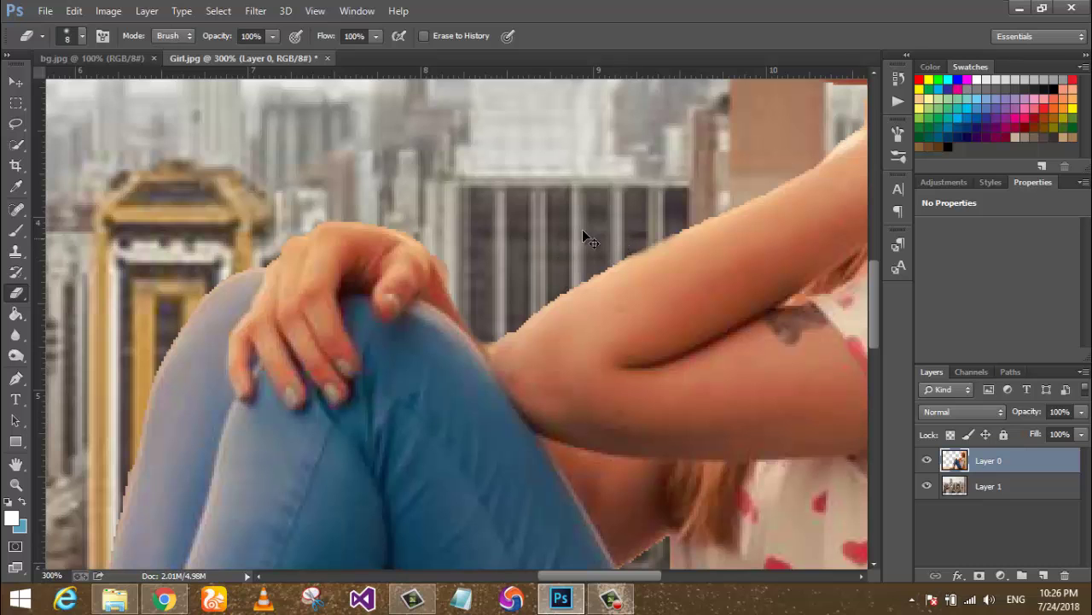
pyautogui.rightClick(600, 210)
pyautogui.press('Escape')
pyautogui.press('z')
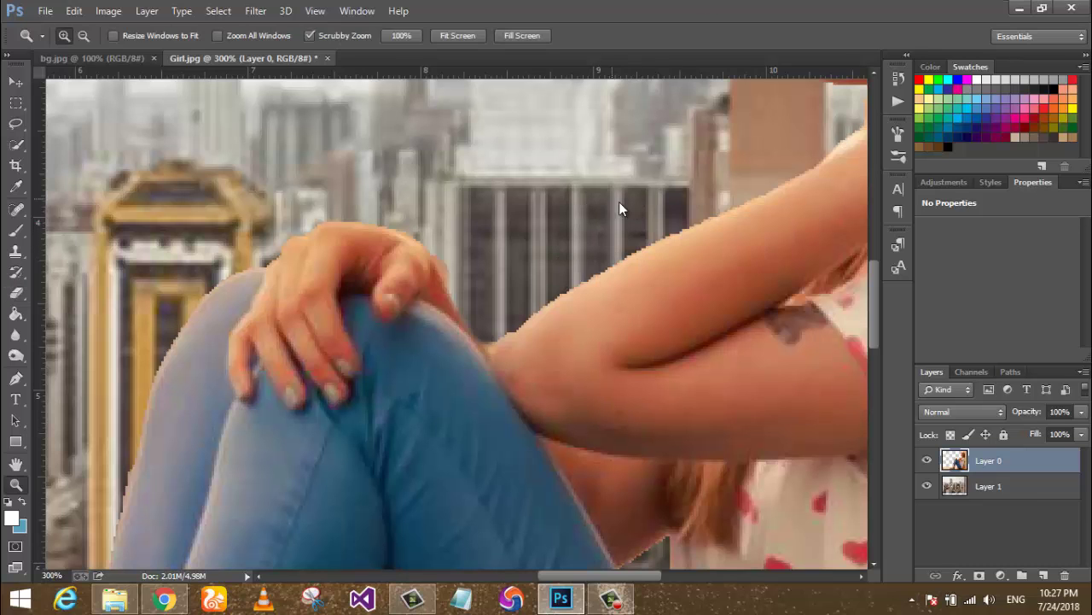
pyautogui.keyDown('alt'); pyautogui.click(617, 293); pyautogui.keyUp('alt')
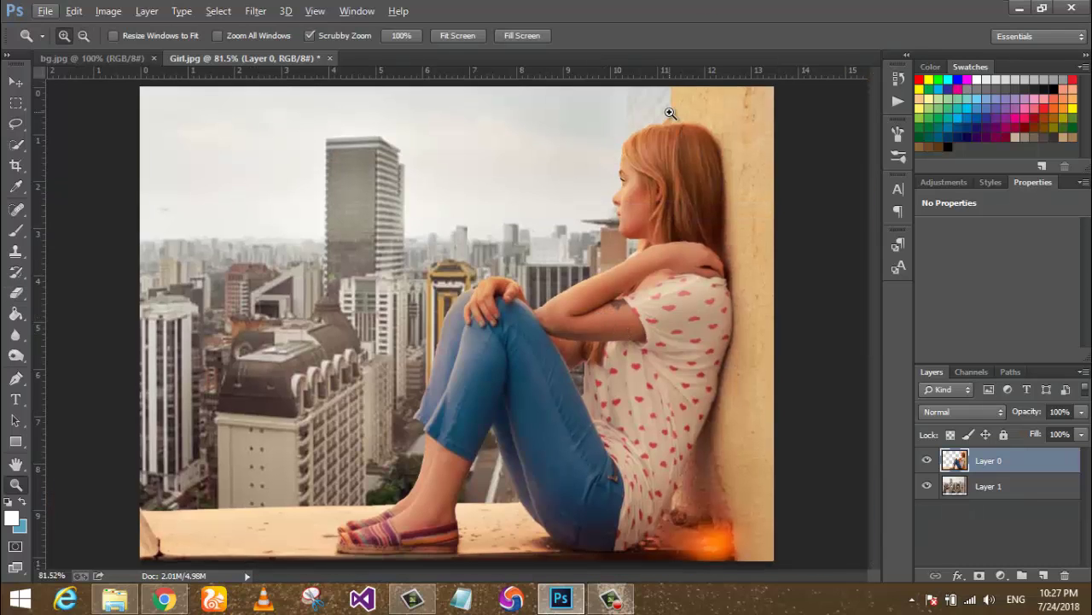
# Zoom in on the head and erase wall remnants along the top of the hair with a soft brush.
pyautogui.moveTo(670, 116); pyautogui.dragTo(658, 239)
pyautogui.press('e')
pyautogui.rightClick(640, 172)
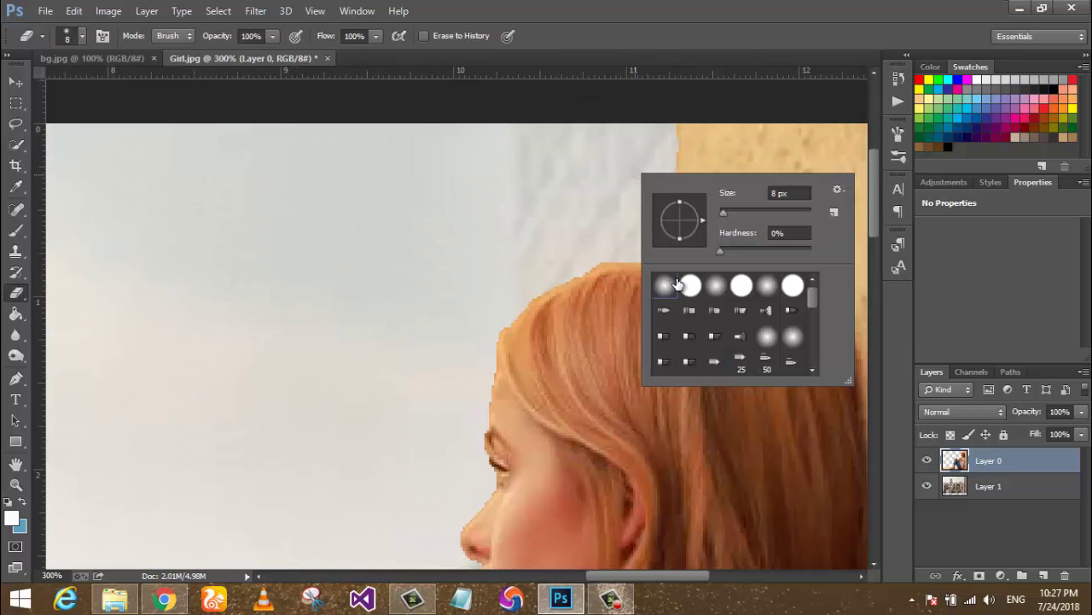
pyautogui.doubleClick(687, 288)
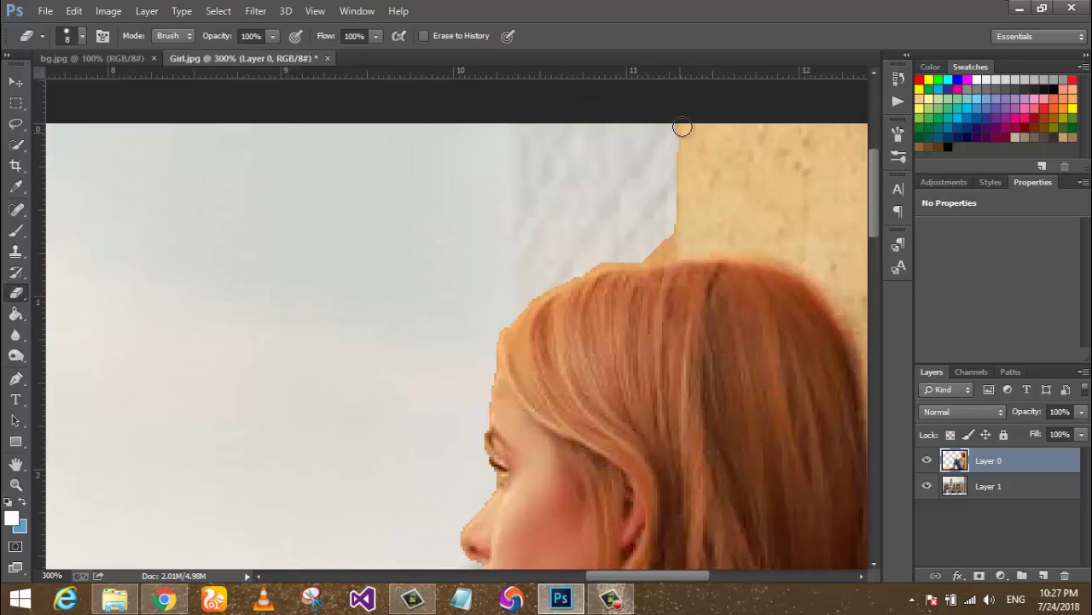
pyautogui.moveTo(670, 141)
pyautogui.mouseDown()
pyautogui.moveTo(663, 248)
pyautogui.moveTo(588, 254)
pyautogui.moveTo(606, 252)
pyautogui.moveTo(488, 337)
pyautogui.moveTo(478, 376)
pyautogui.moveTo(481, 291)
pyautogui.moveTo(462, 352)
pyautogui.mouseUp()
# Erase leftover background beside the nose and lips, then fit the image on screen.
pyautogui.scroll(-2, 487, 258)
pyautogui.scroll(-5, 481, 319)
pyautogui.scroll(-1, 461, 353)
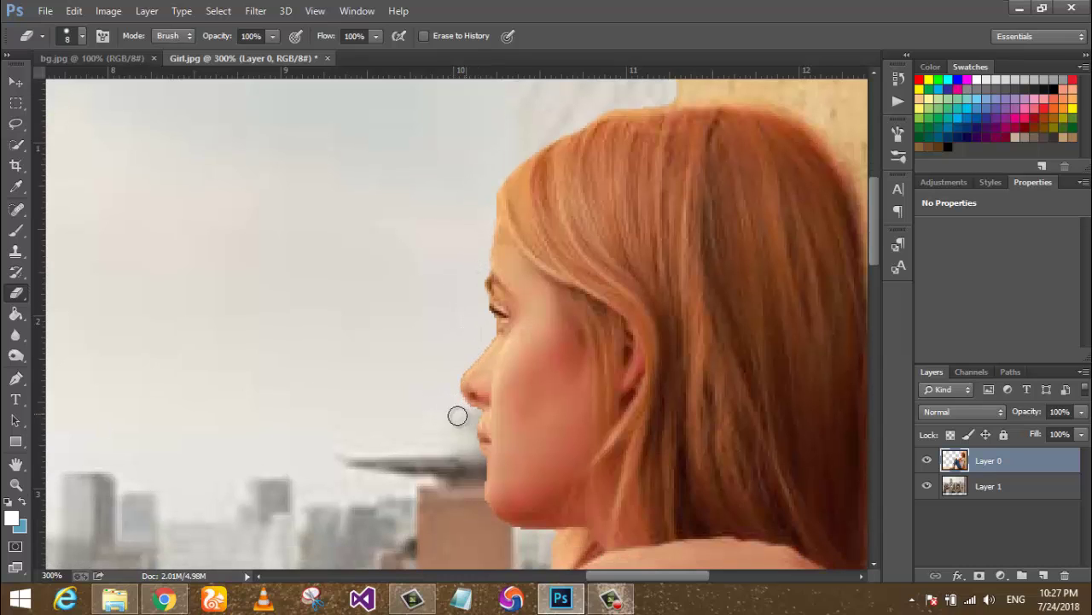
pyautogui.moveTo(456, 415)
pyautogui.mouseDown()
pyautogui.moveTo(476, 459)
pyautogui.moveTo(467, 522)
pyautogui.moveTo(478, 495)
pyautogui.mouseUp()
pyautogui.scroll(1, 453, 422)
pyautogui.press('z')
pyautogui.rightClick(381, 309)
pyautogui.click(395, 322)
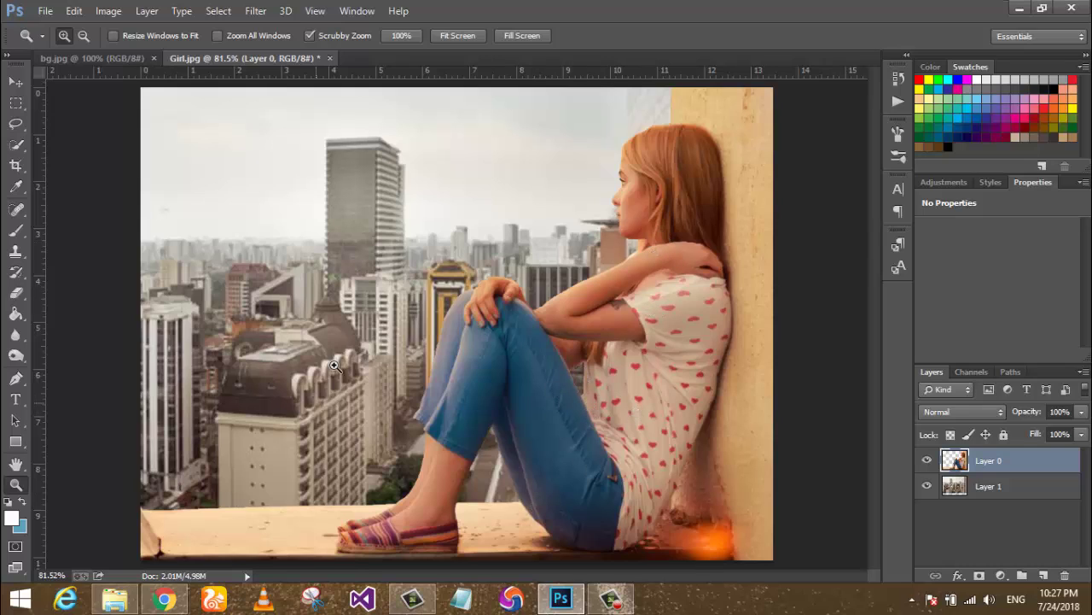
pyautogui.rightClick(338, 324)
pyautogui.click(375, 339)
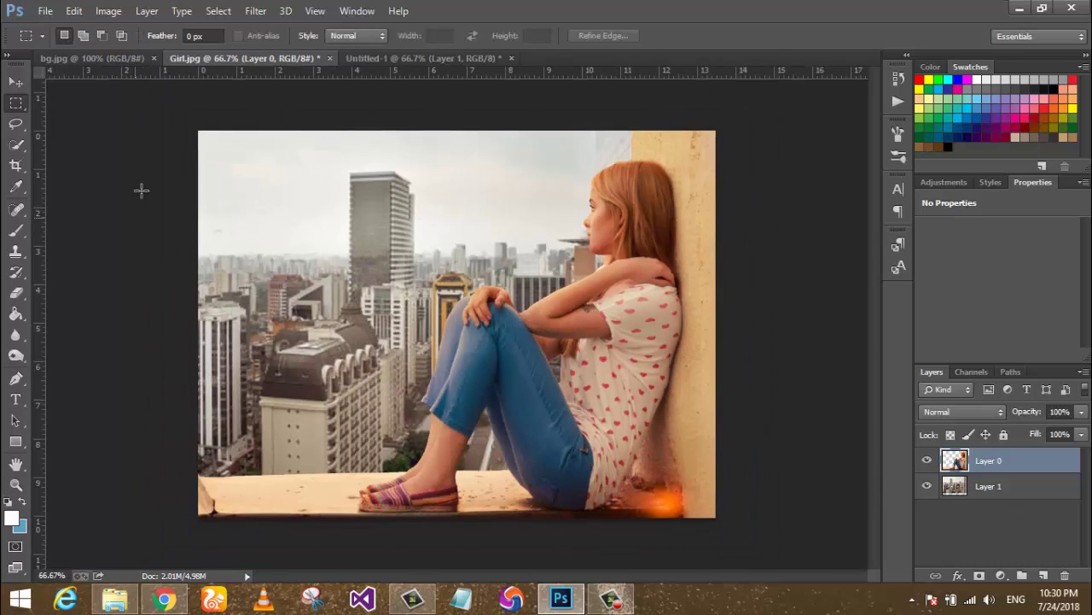
# Copy the entire orange glow canvas from Untitled-1 and switch back to Girl.jpg.
pyautogui.click(369, 59)
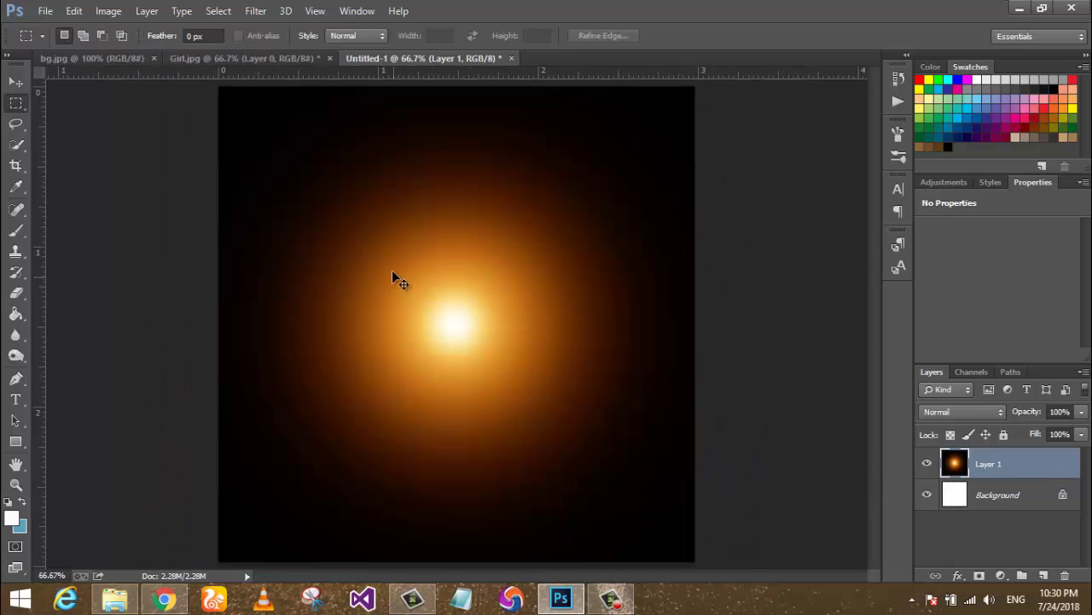
pyautogui.hotkey('ctrl', 'a')
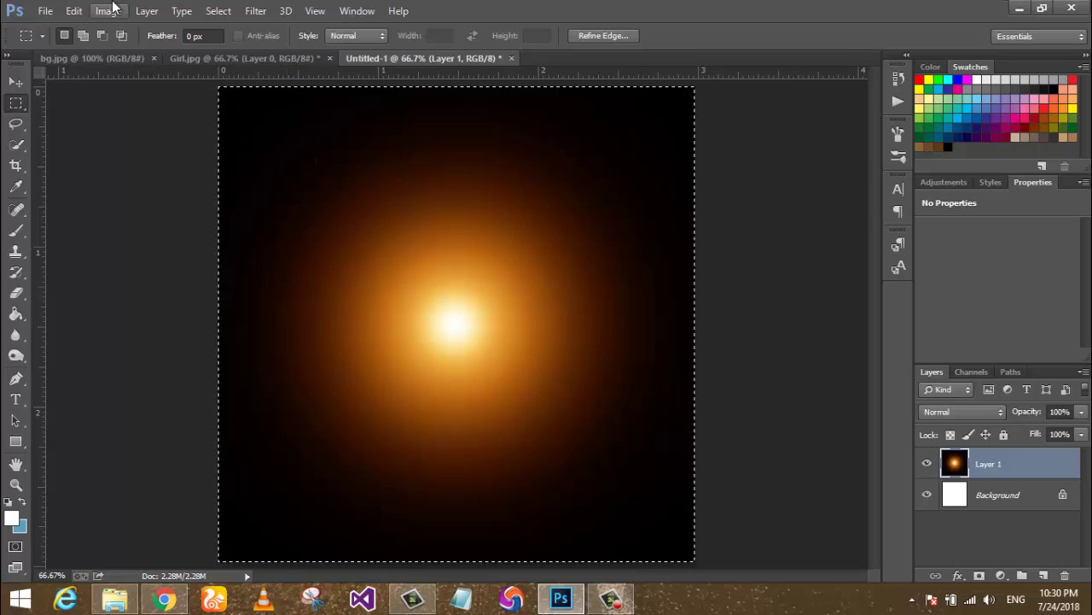
pyautogui.click(74, 10)
pyautogui.click(120, 100)
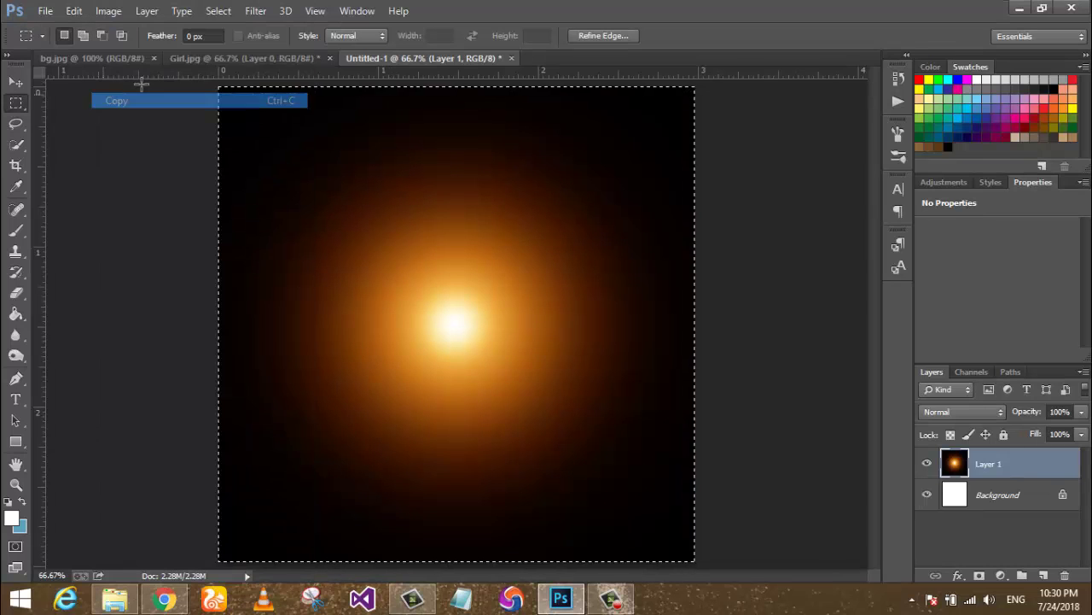
pyautogui.click(204, 56)
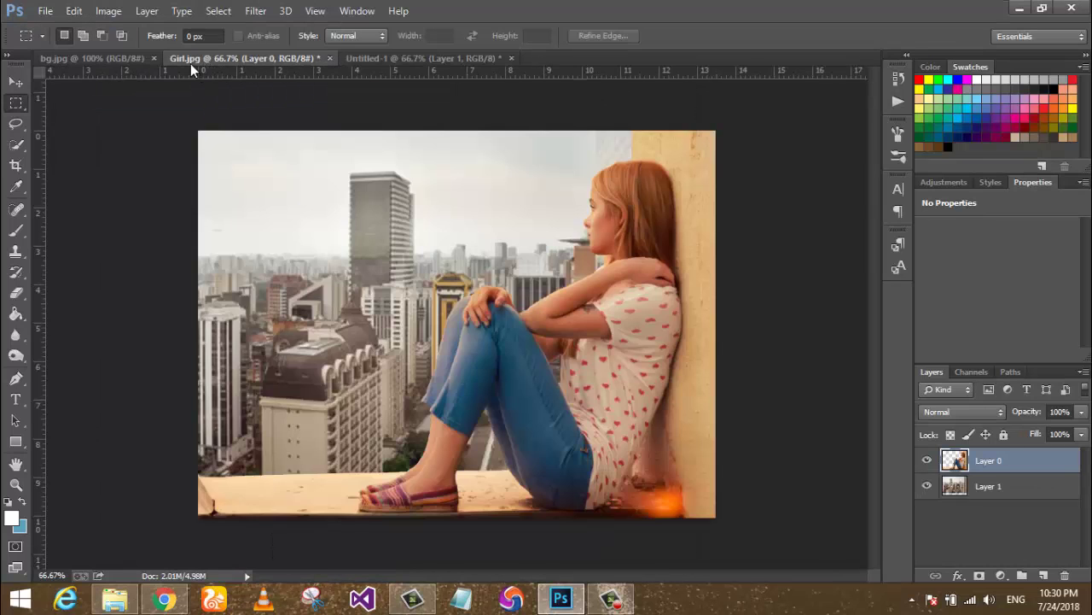
pyautogui.click(105, 12)
pyautogui.moveTo(74, 12)
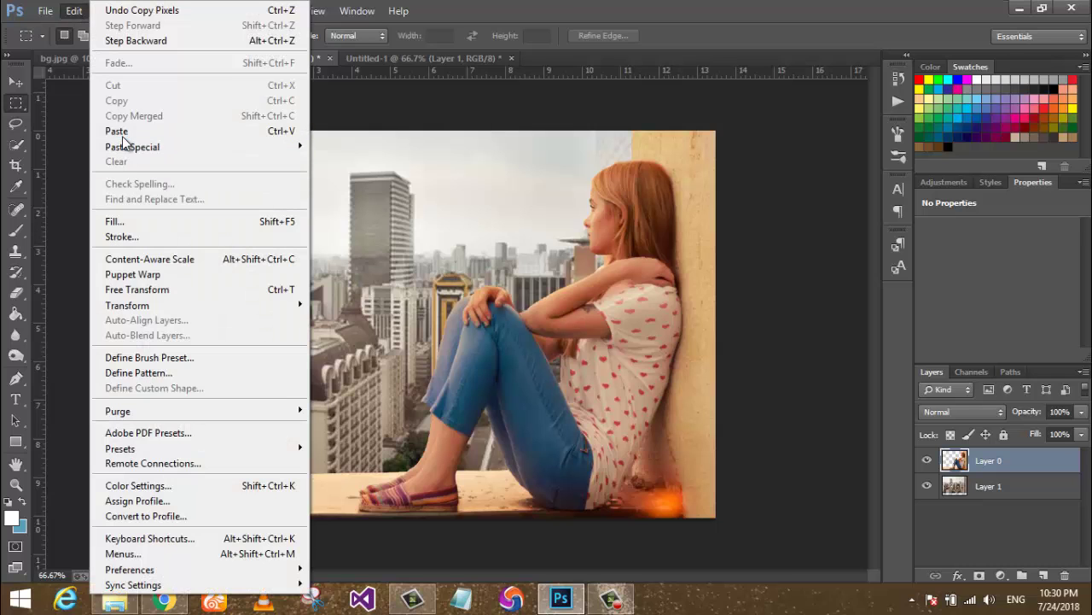
# Paste the orange glow as Layer 2, move it toward the upper left, and blend it in Screen mode.
pyautogui.click(119, 132)
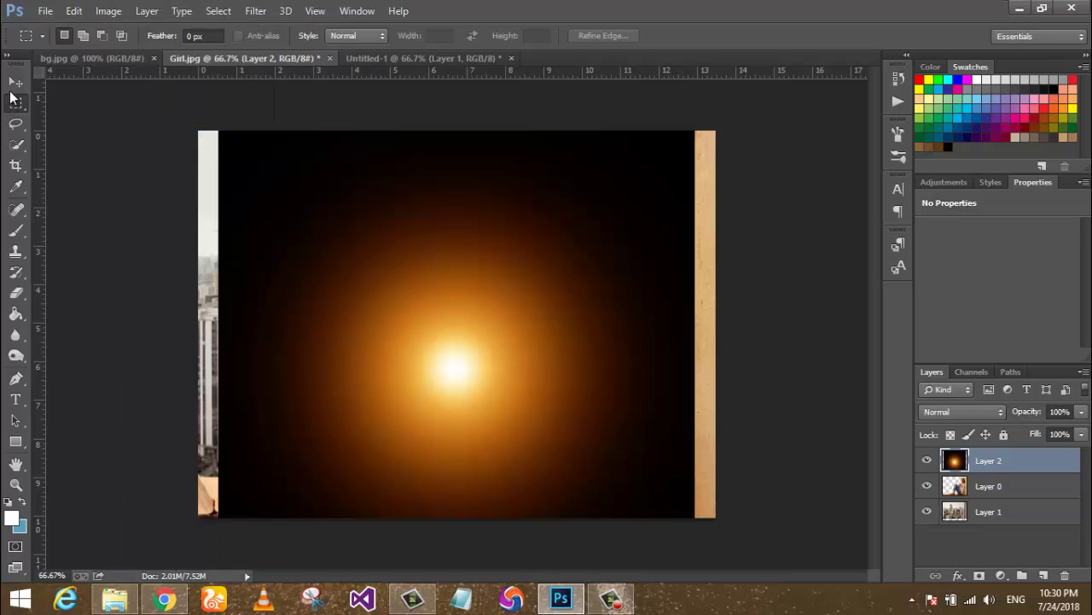
pyautogui.click(15, 82)
pyautogui.moveTo(372, 421); pyautogui.dragTo(178, 226)
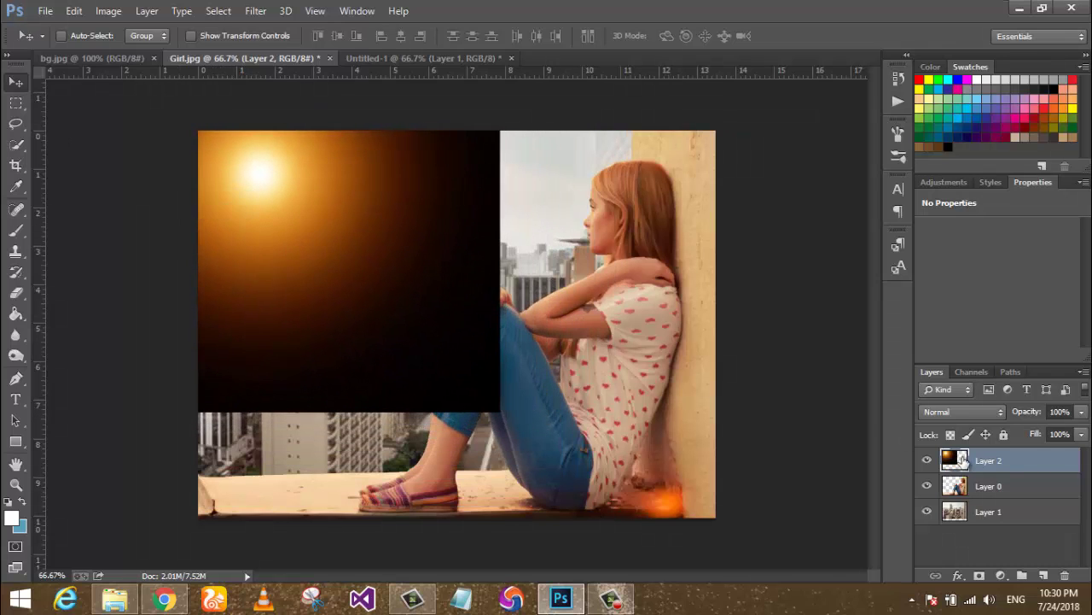
pyautogui.click(953, 413)
pyautogui.click(930, 135)
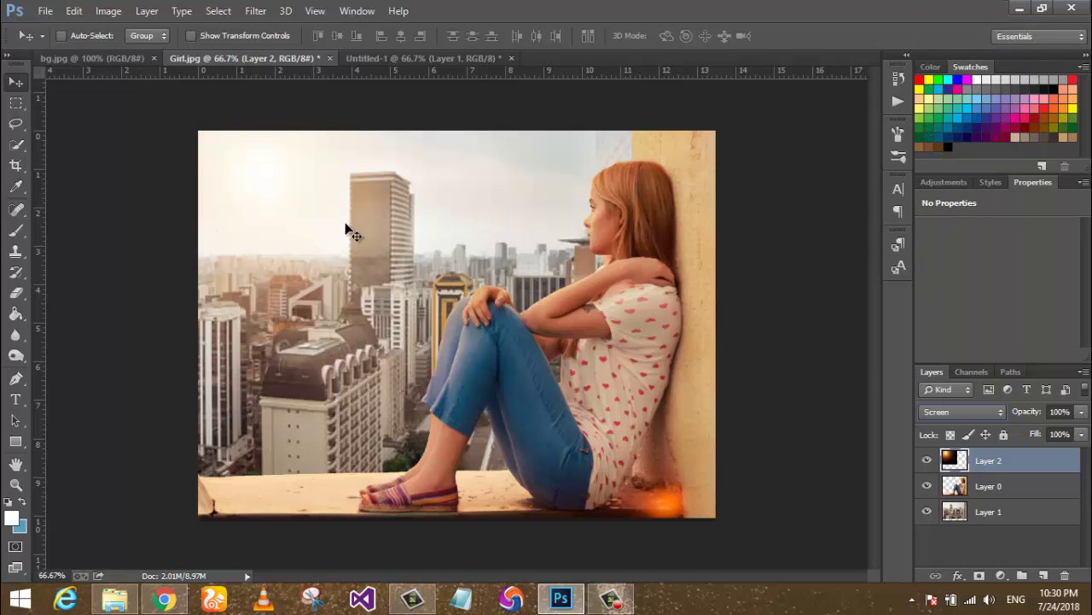
# Enlarge the glow layer with Free Transform, apply it, and zoom out past the canvas edges.
pyautogui.hotkey('ctrl', 't')
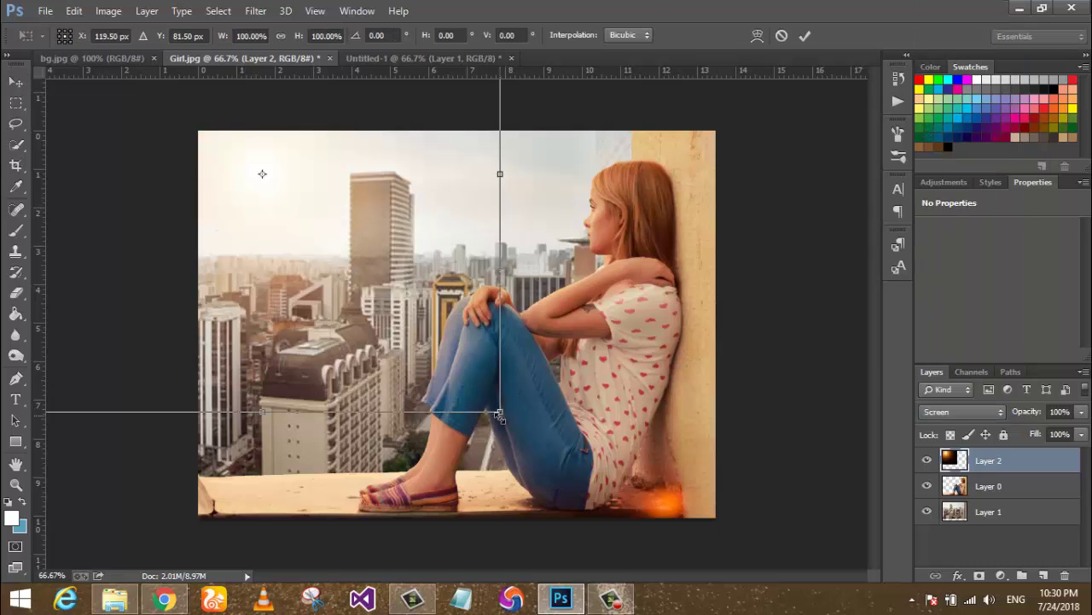
pyautogui.moveTo(499, 413); pyautogui.dragTo(778, 490)
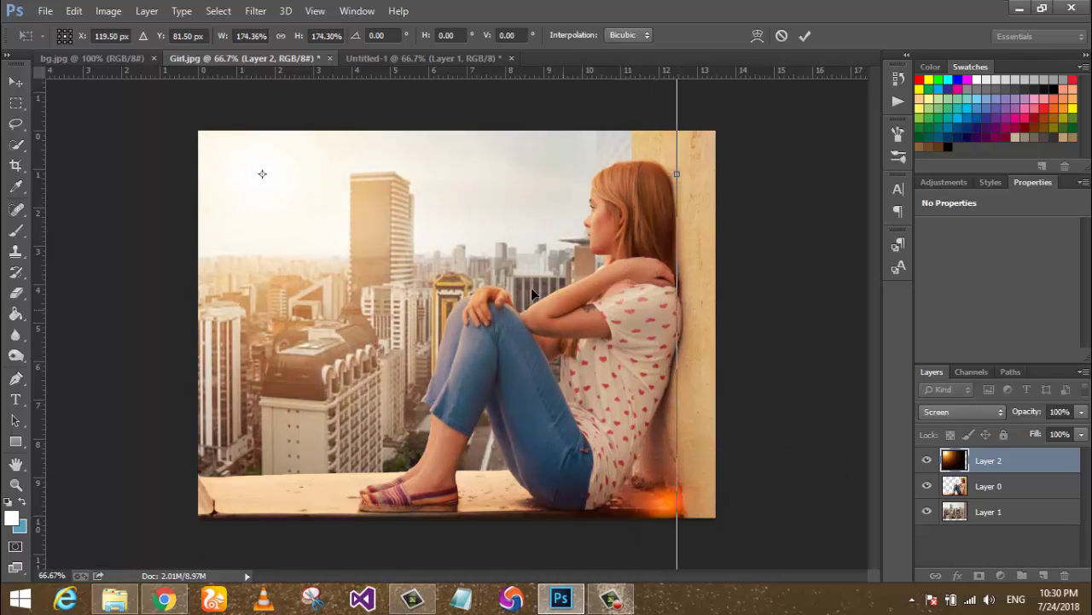
pyautogui.press('z')
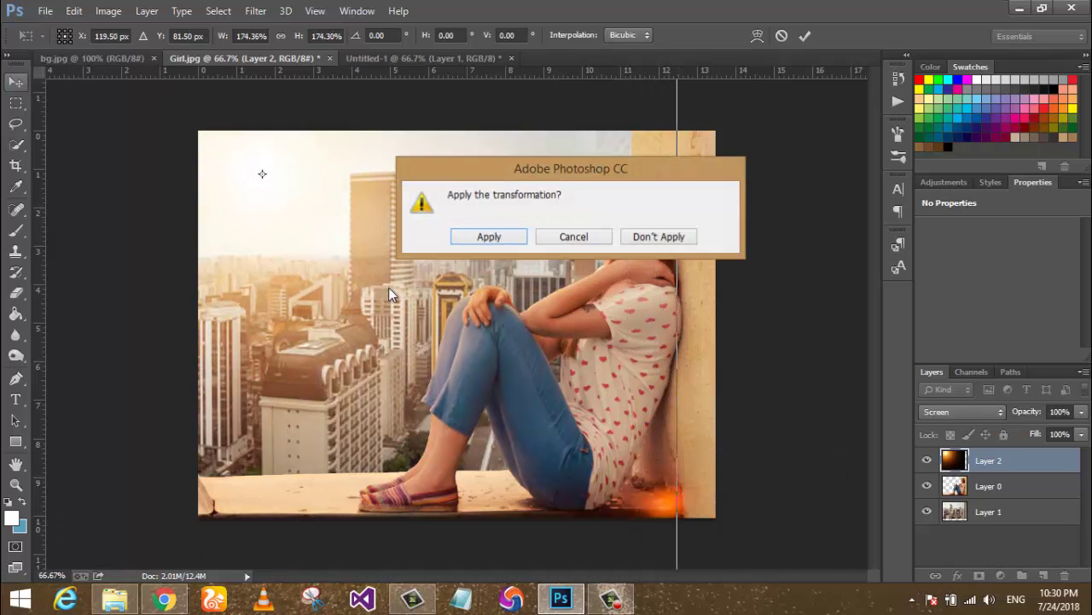
pyautogui.click(488, 236)
pyautogui.keyDown('alt'); pyautogui.click(557, 268); pyautogui.keyUp('alt')
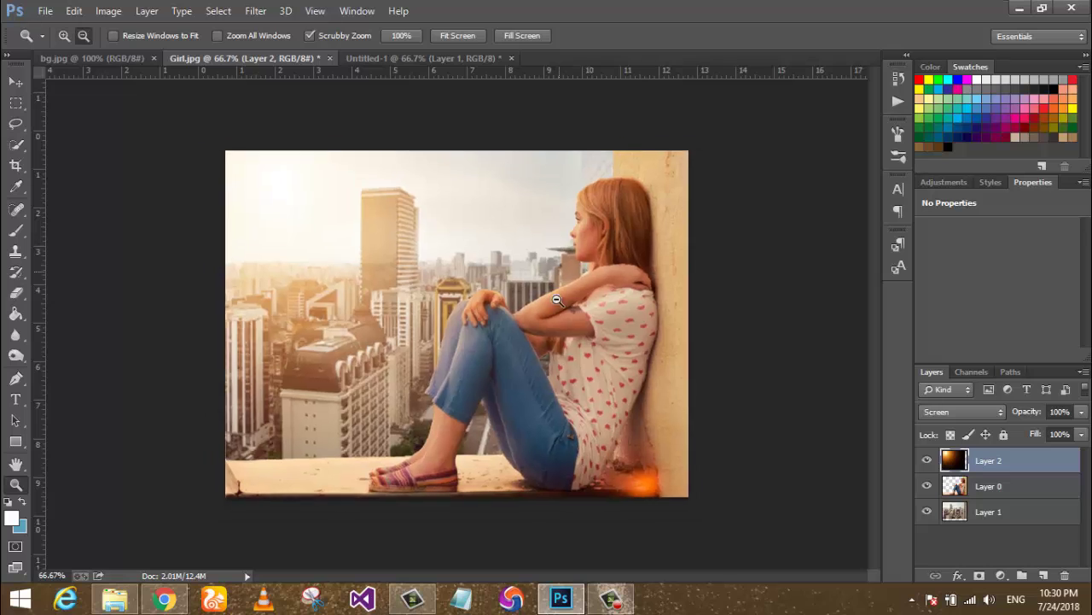
pyautogui.press('v')
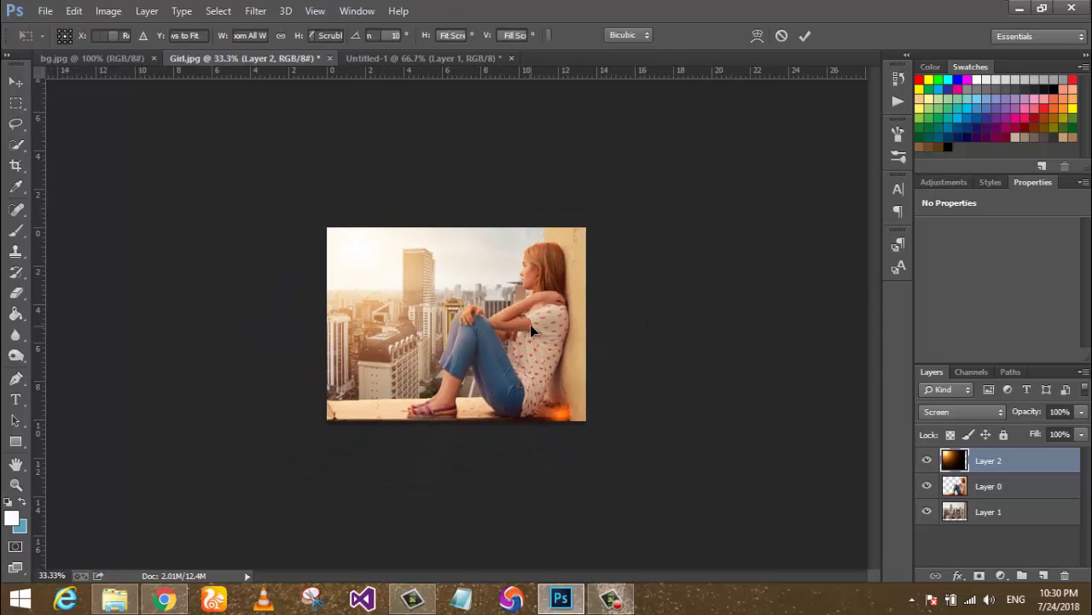
# Rescale the glow layer to about 147%, commit it, and fit the image on screen.
pyautogui.hotkey('ctrl', 't')
pyautogui.moveTo(570, 454); pyautogui.dragTo(735, 541)
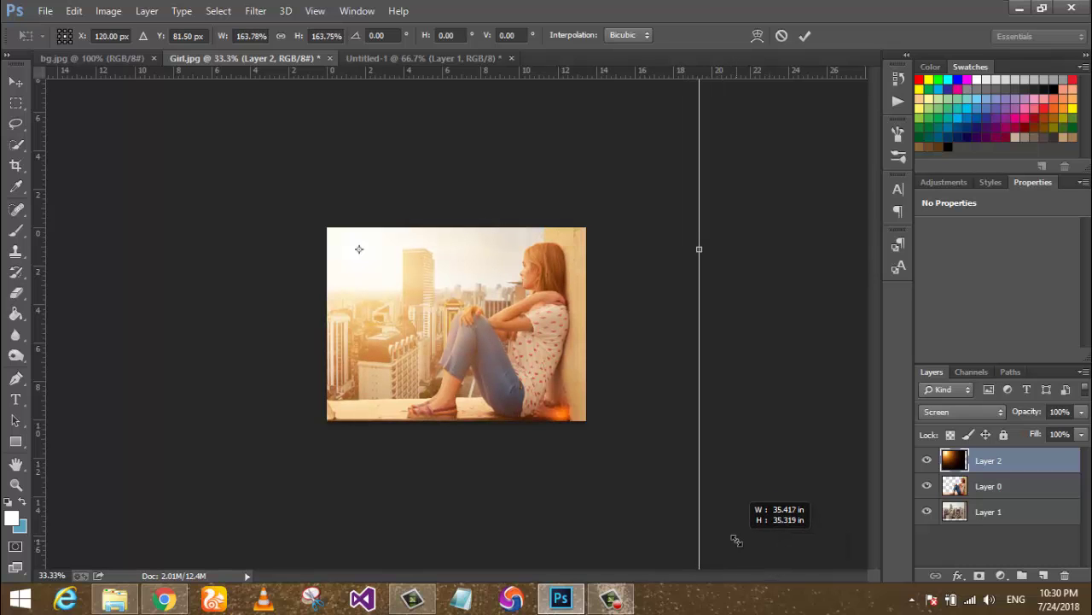
pyautogui.moveTo(736, 540); pyautogui.dragTo(699, 506)
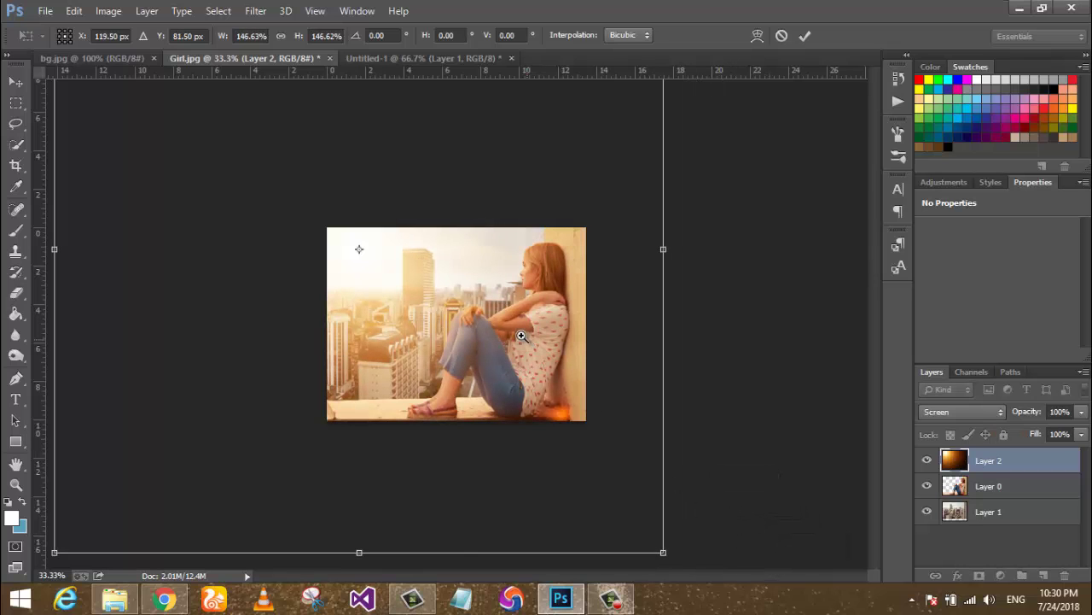
pyautogui.press('Return')
pyautogui.press('z')
pyautogui.rightClick(410, 262)
pyautogui.click(436, 272)
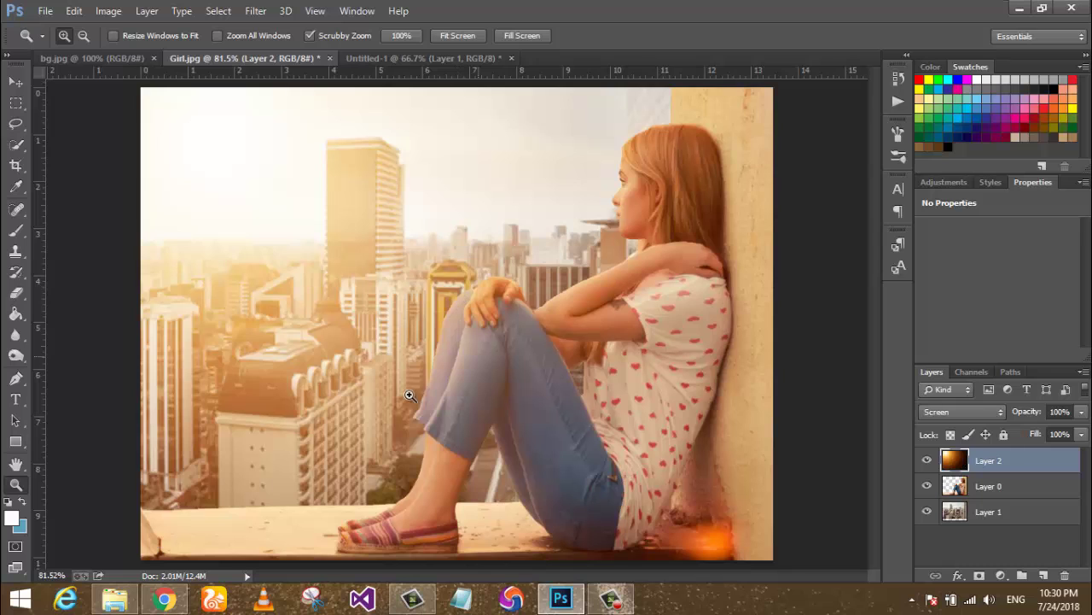
# Select the city backdrop Layer 1 and hide the orange glow Layer 2.
pyautogui.click(1004, 513)
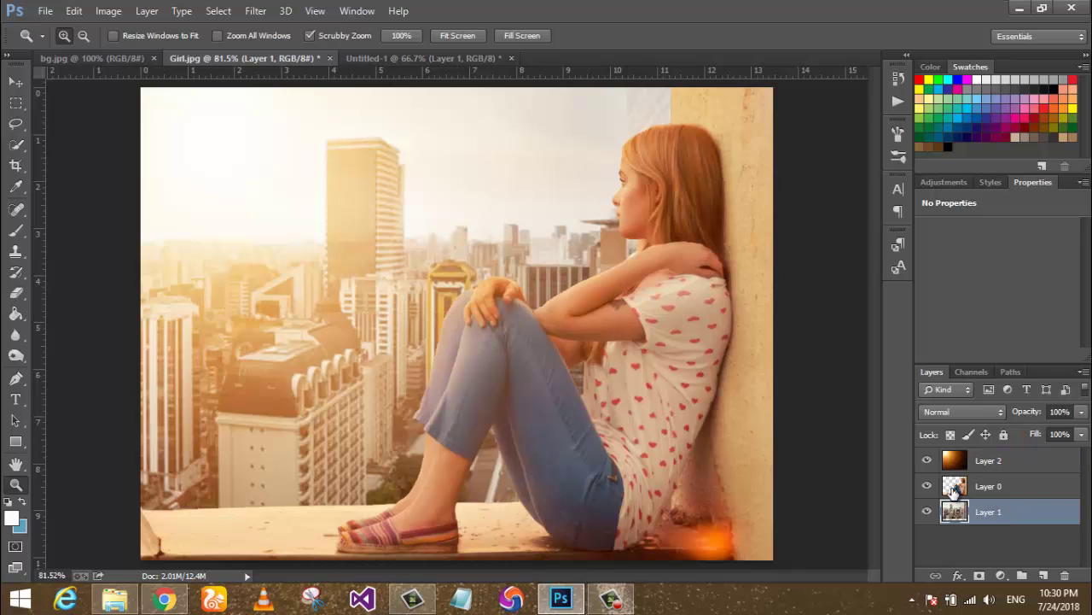
pyautogui.click(928, 460)
pyautogui.click(927, 461)
pyautogui.click(928, 461)
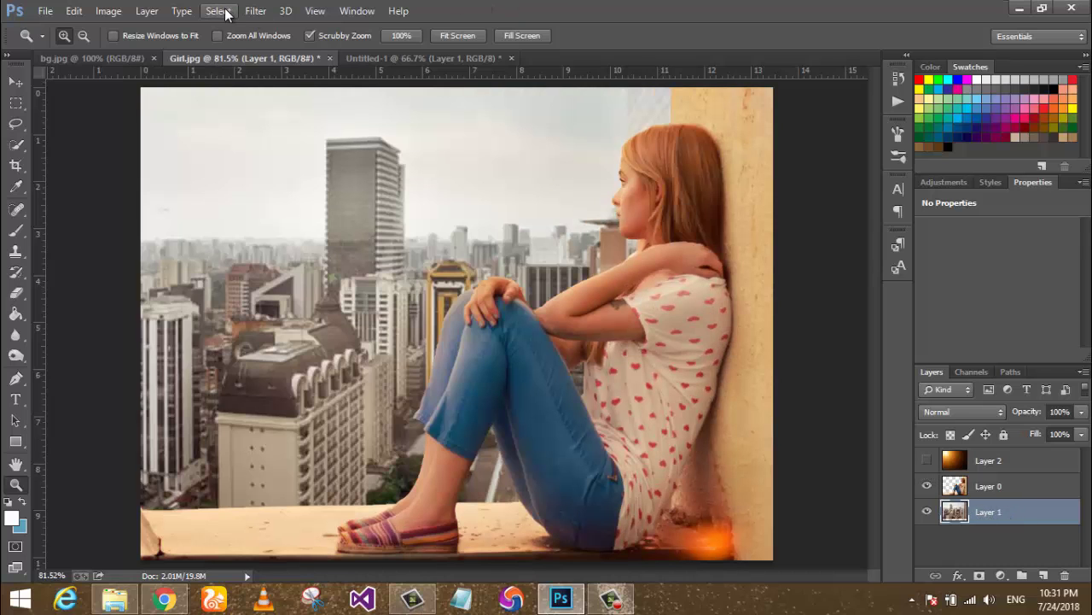
# Apply a 2.0-pixel Gaussian Blur to the backdrop, then show the glow layer again.
pyautogui.click(255, 11)
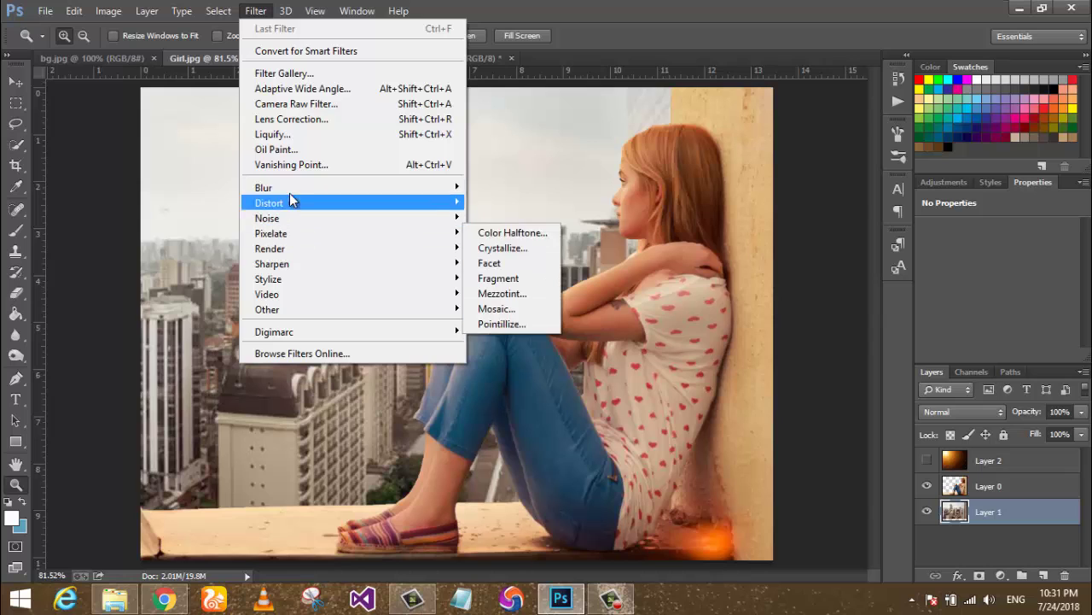
pyautogui.moveTo(263, 187)
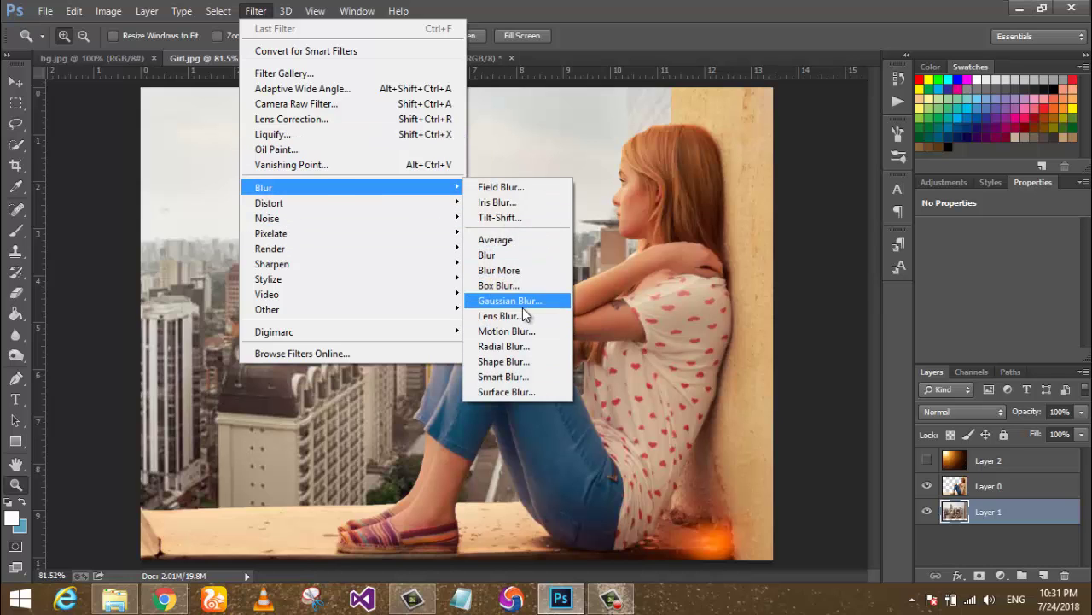
pyautogui.click(523, 304)
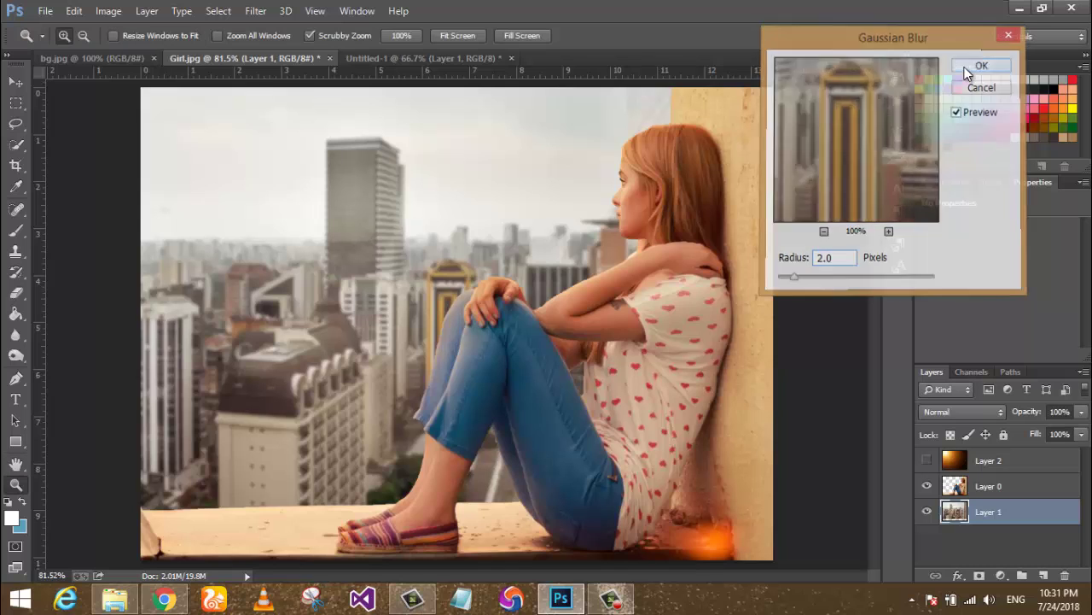
pyautogui.click(968, 76)
pyautogui.click(928, 460)
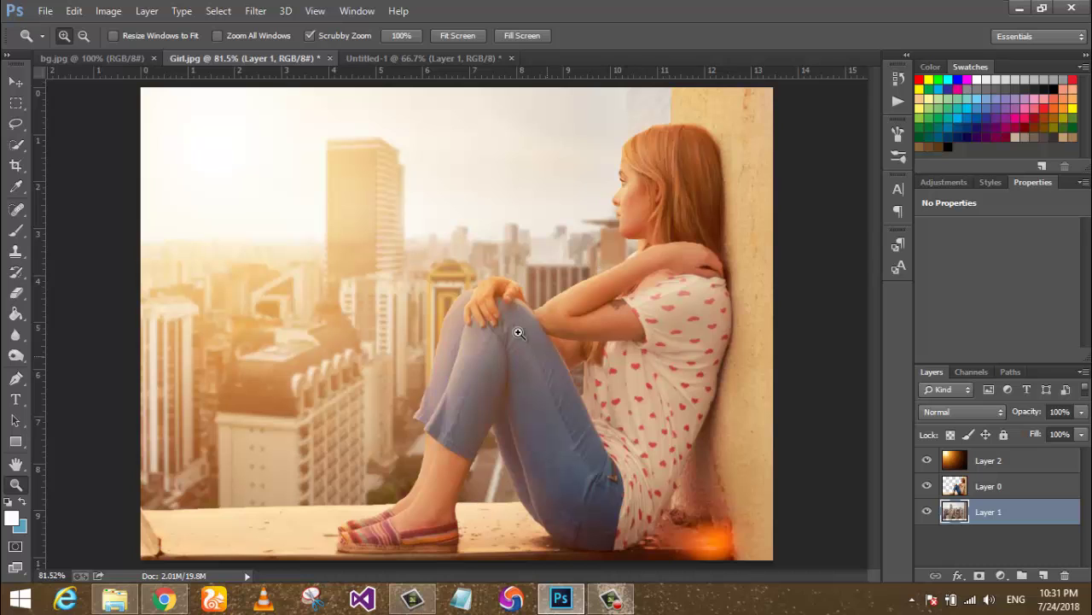
pyautogui.click(554, 325)
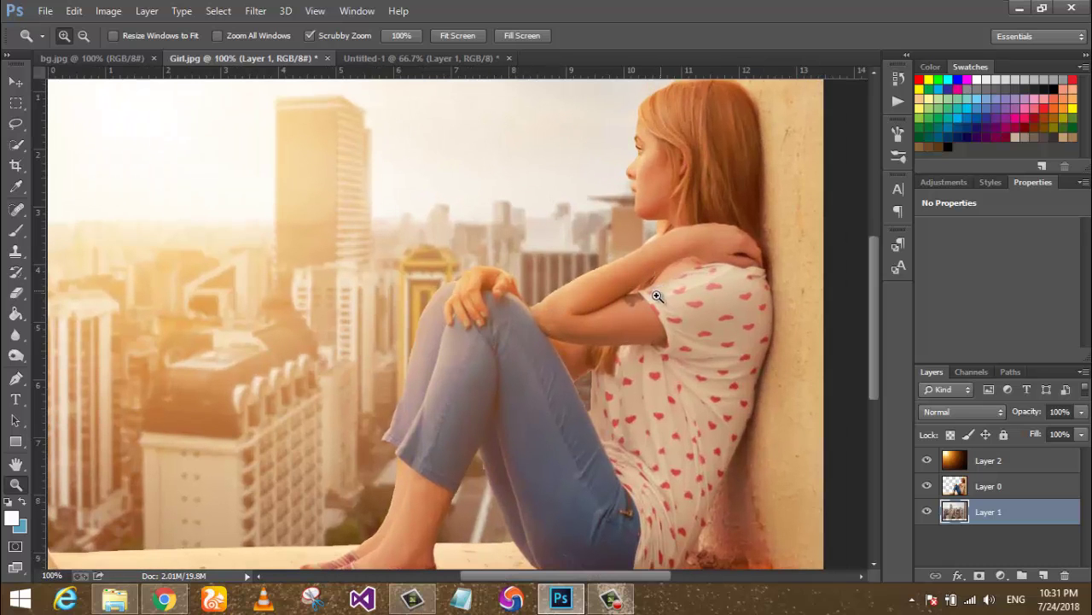
pyautogui.keyDown('alt'); pyautogui.click(572, 373); pyautogui.keyUp('alt')
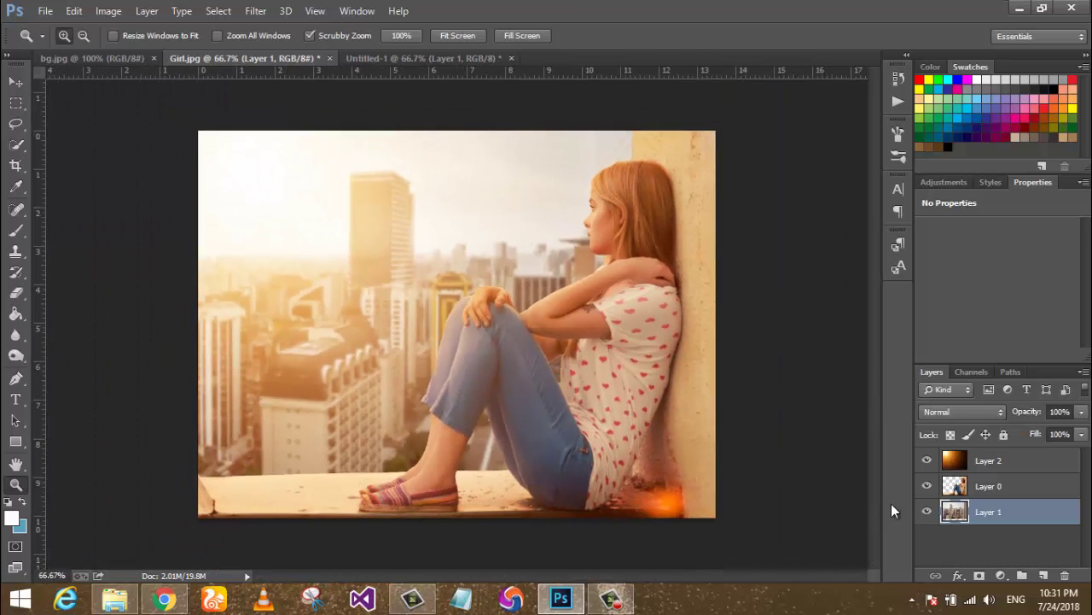
# Select Layer 0 and load the girl's outline as a selection, with Quick Selection active.
pyautogui.click(965, 489)
pyautogui.keyDown('ctrl'); pyautogui.click(963, 488); pyautogui.keyUp('ctrl')
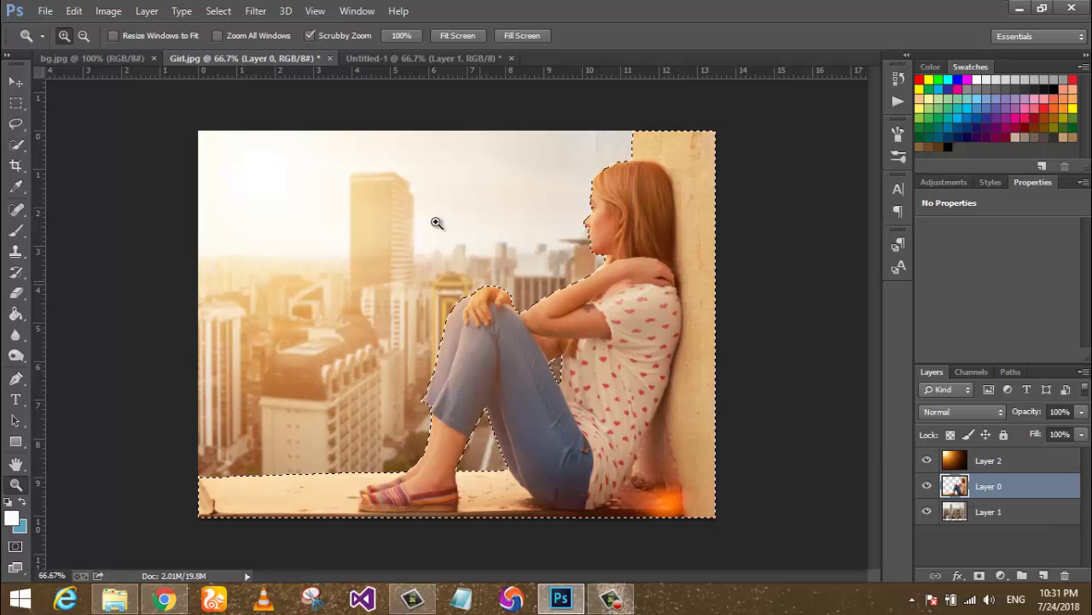
pyautogui.press('w')
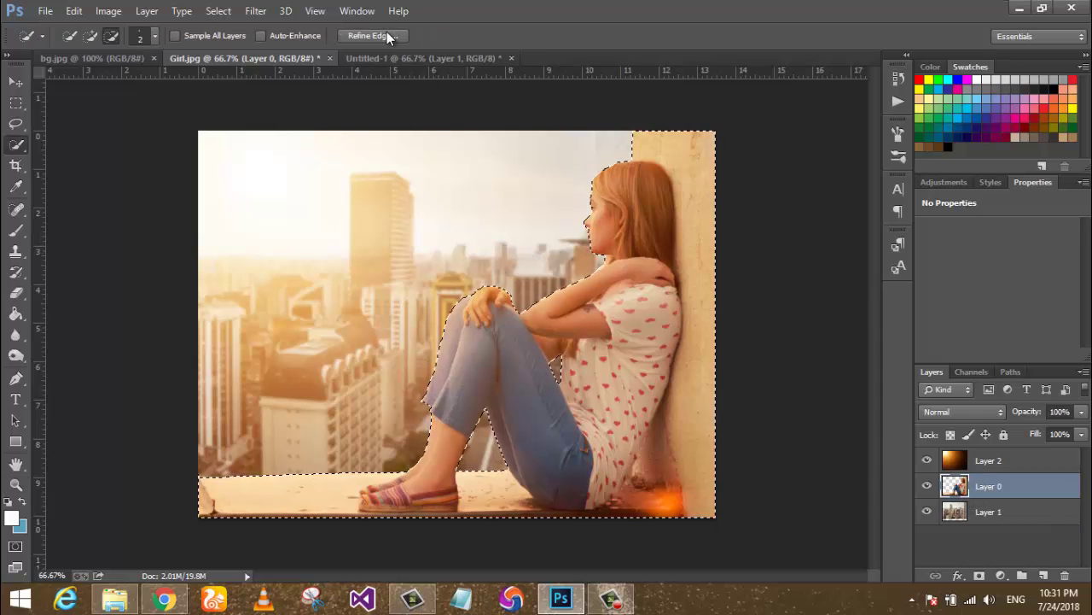
# Refine the edge with Smart Radius, Smooth 6, Feather 1.4 px, Shift Edge −81%, output as layer mask.
pyautogui.click(387, 34)
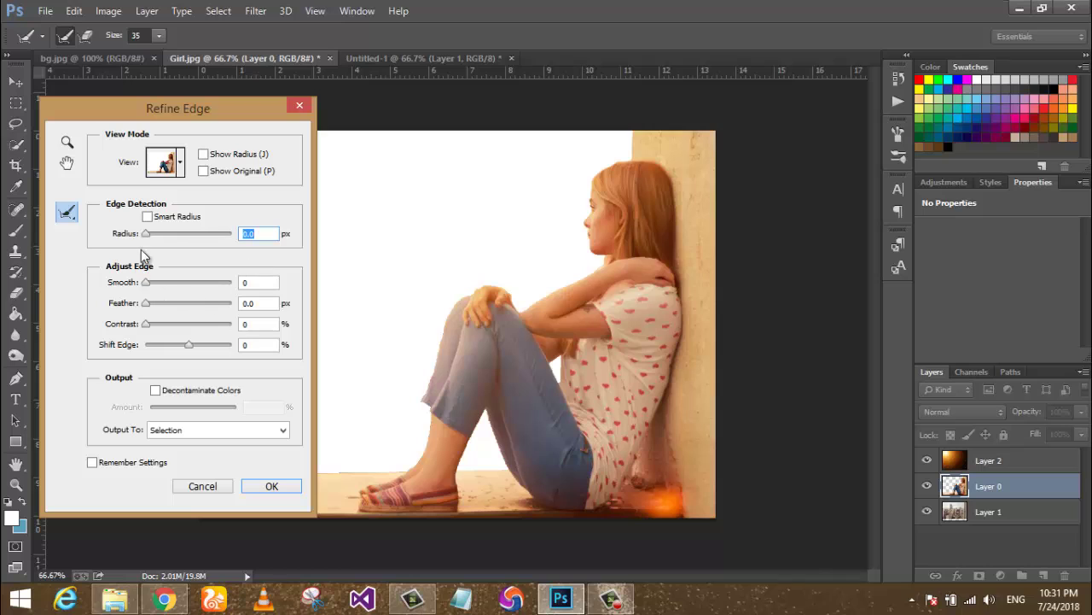
pyautogui.click(148, 218)
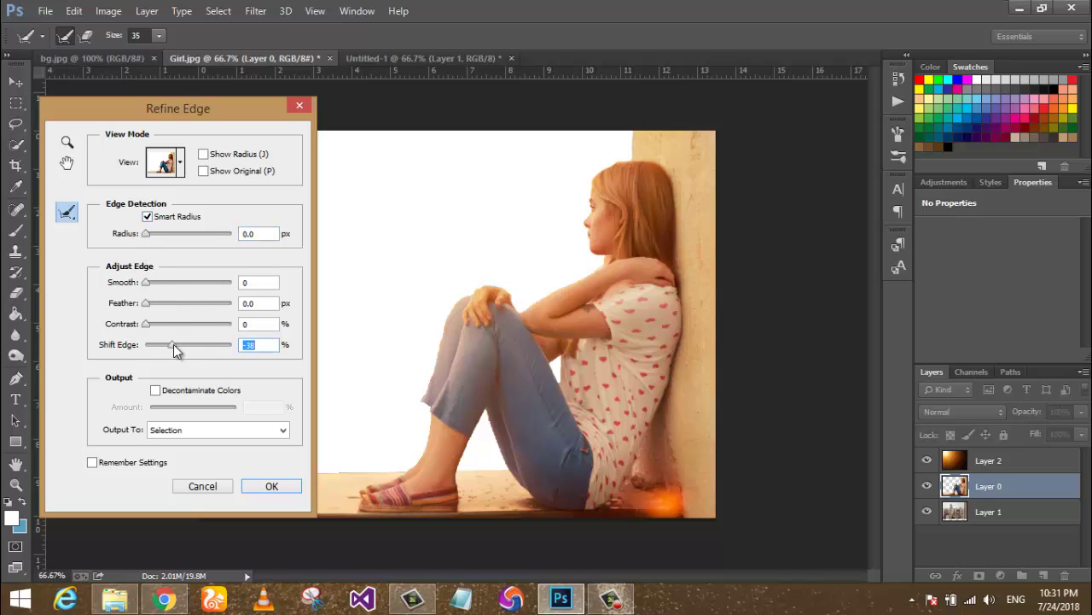
pyautogui.moveTo(174, 350)
pyautogui.mouseDown()
pyautogui.moveTo(195, 347)
pyautogui.moveTo(145, 352)
pyautogui.mouseUp()
pyautogui.moveTo(155, 306); pyautogui.dragTo(155, 311)
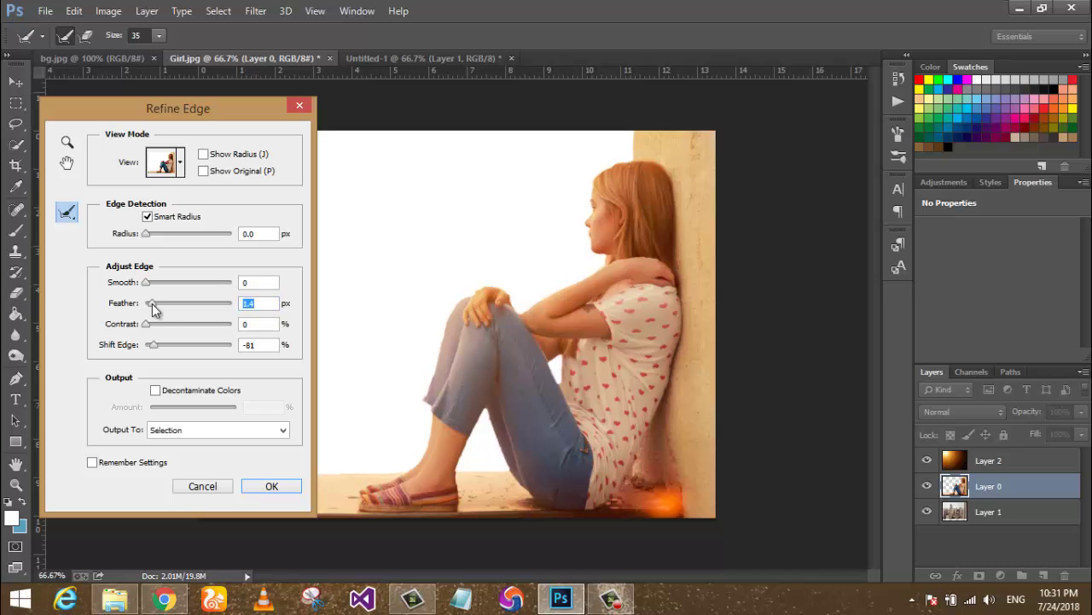
pyautogui.click(146, 282)
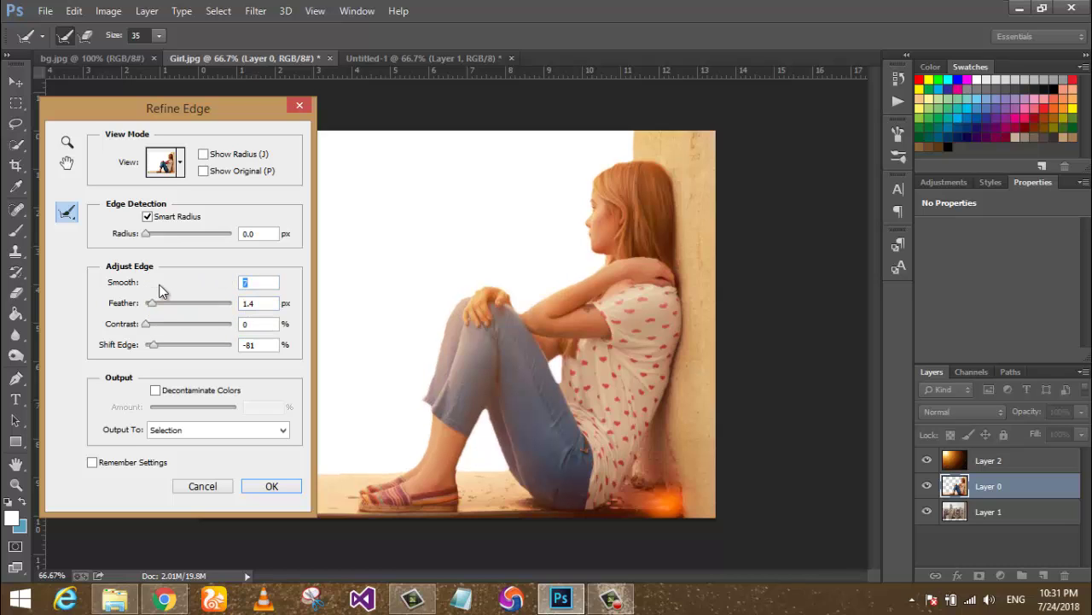
pyautogui.moveTo(158, 283); pyautogui.dragTo(151, 284)
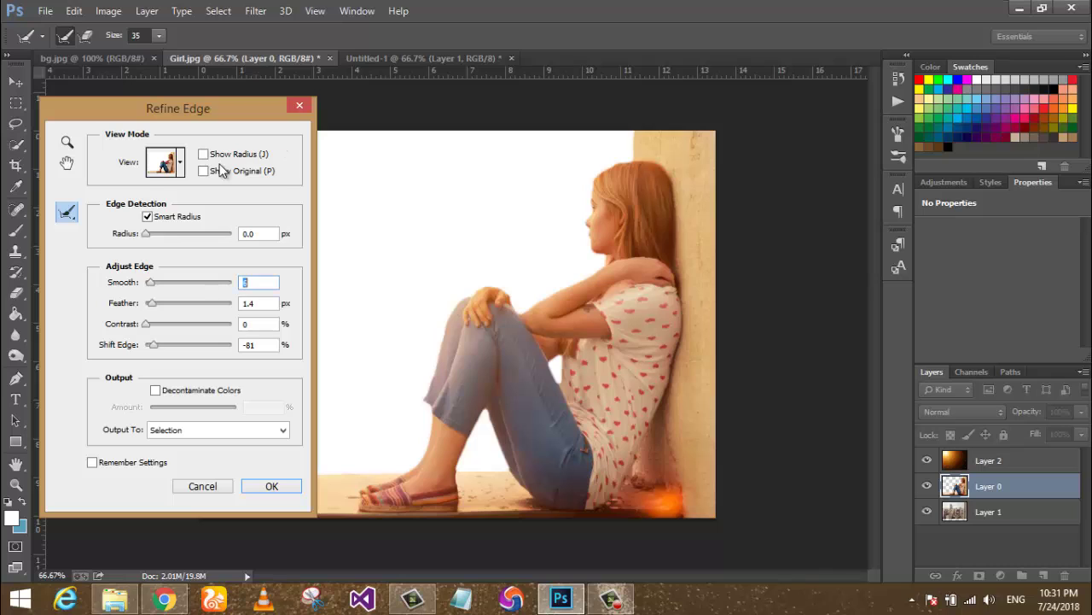
pyautogui.click(200, 433)
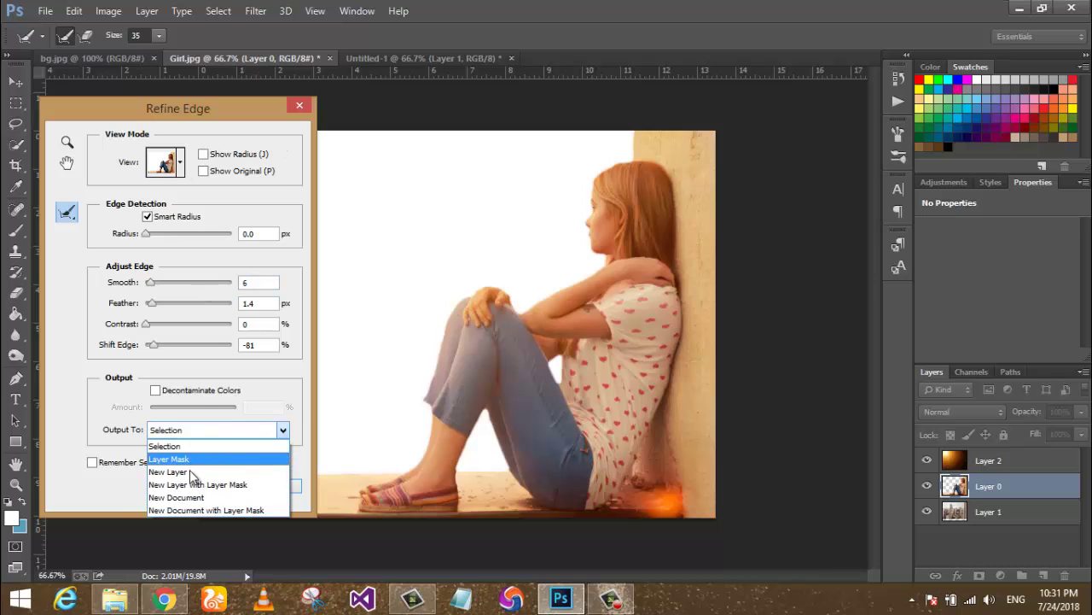
pyautogui.click(187, 459)
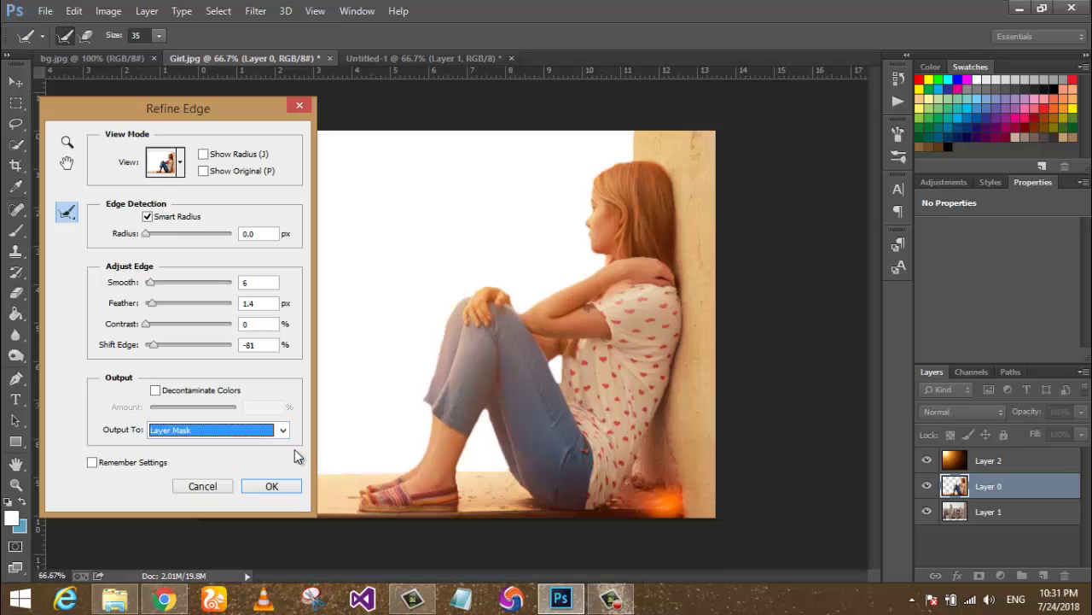
pyautogui.click(271, 483)
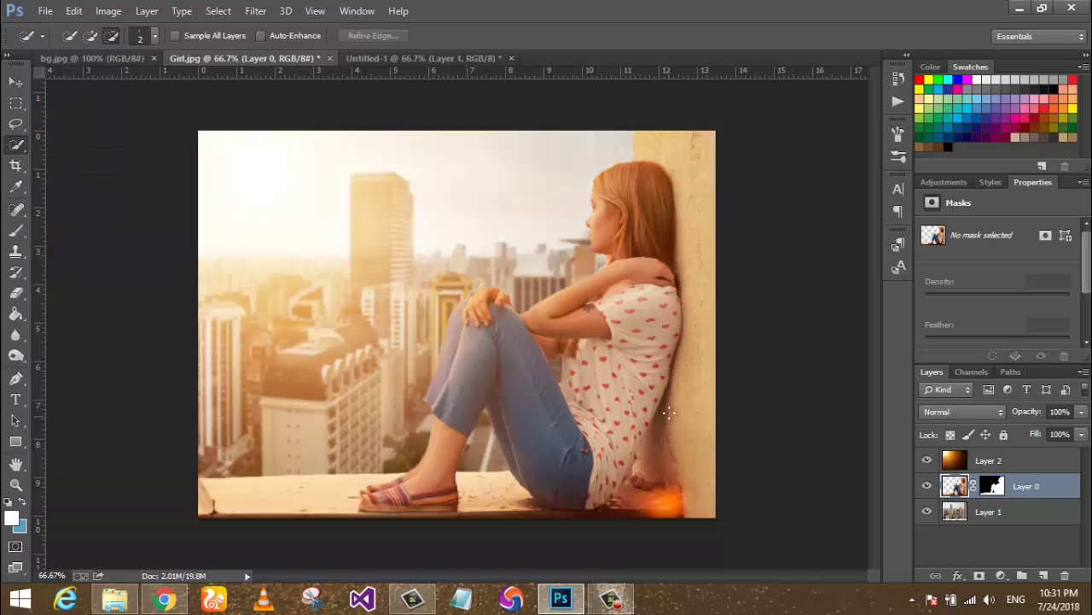
pyautogui.hotkey('ctrl', 'z')
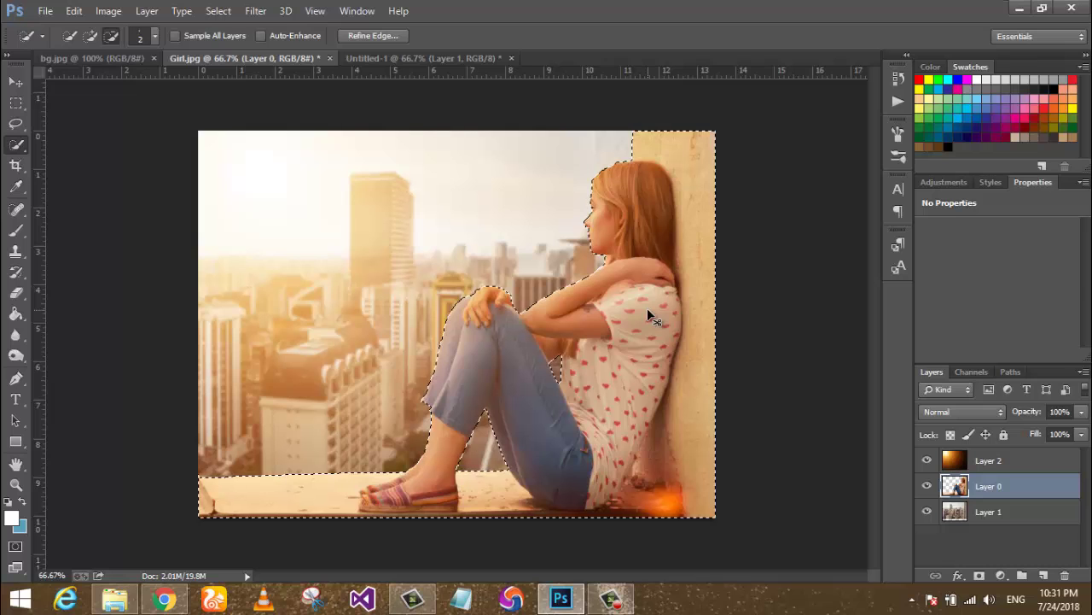
pyautogui.hotkey('ctrl', 'z')
pyautogui.hotkey('ctrl', 'z')
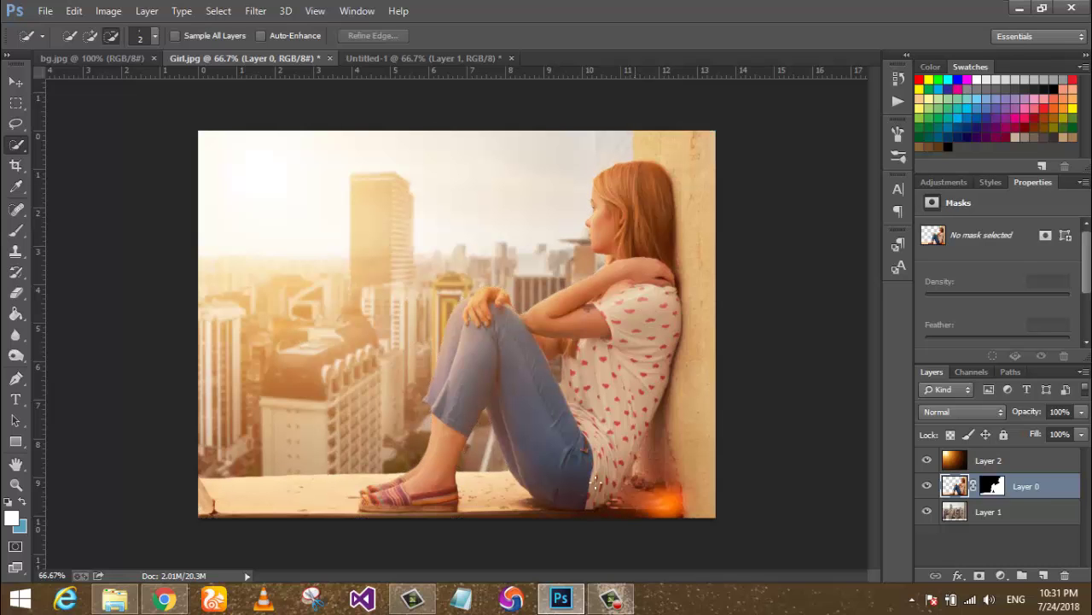
pyautogui.press('z')
pyautogui.click(569, 387)
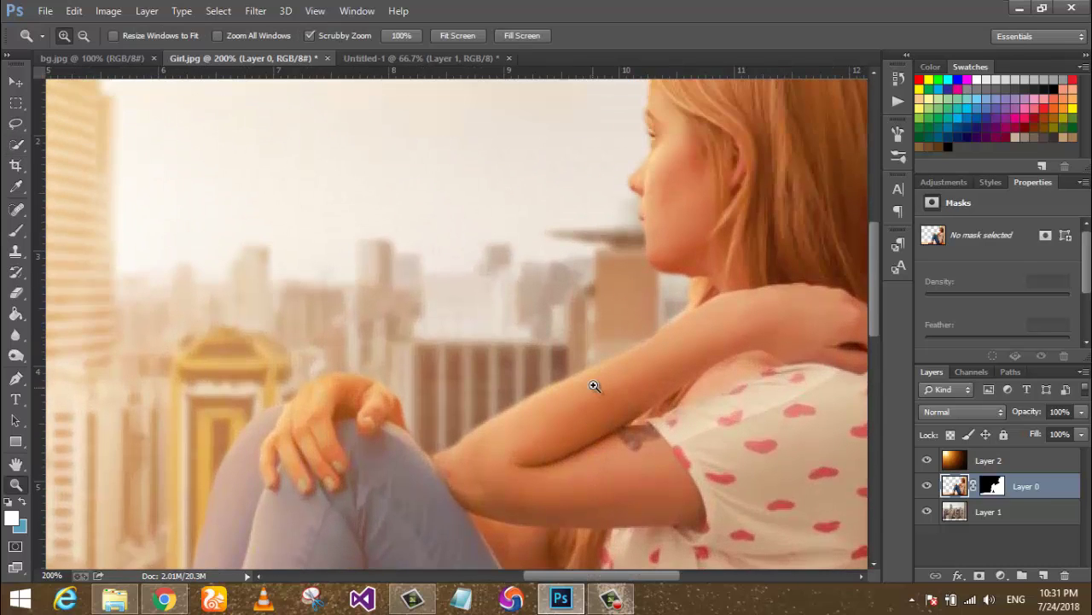
pyautogui.rightClick(558, 257)
pyautogui.click(597, 264)
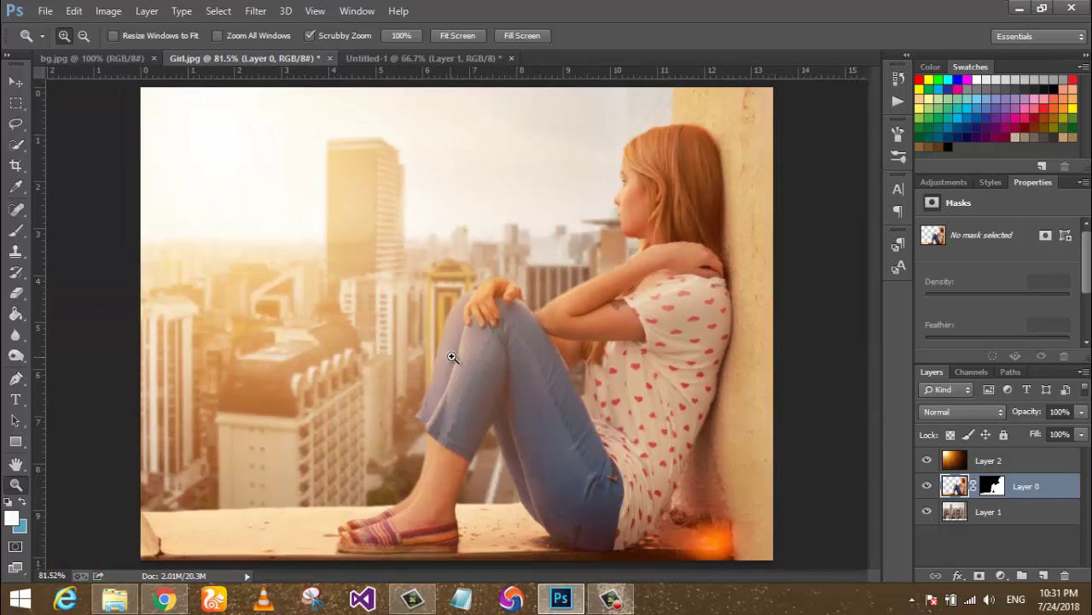